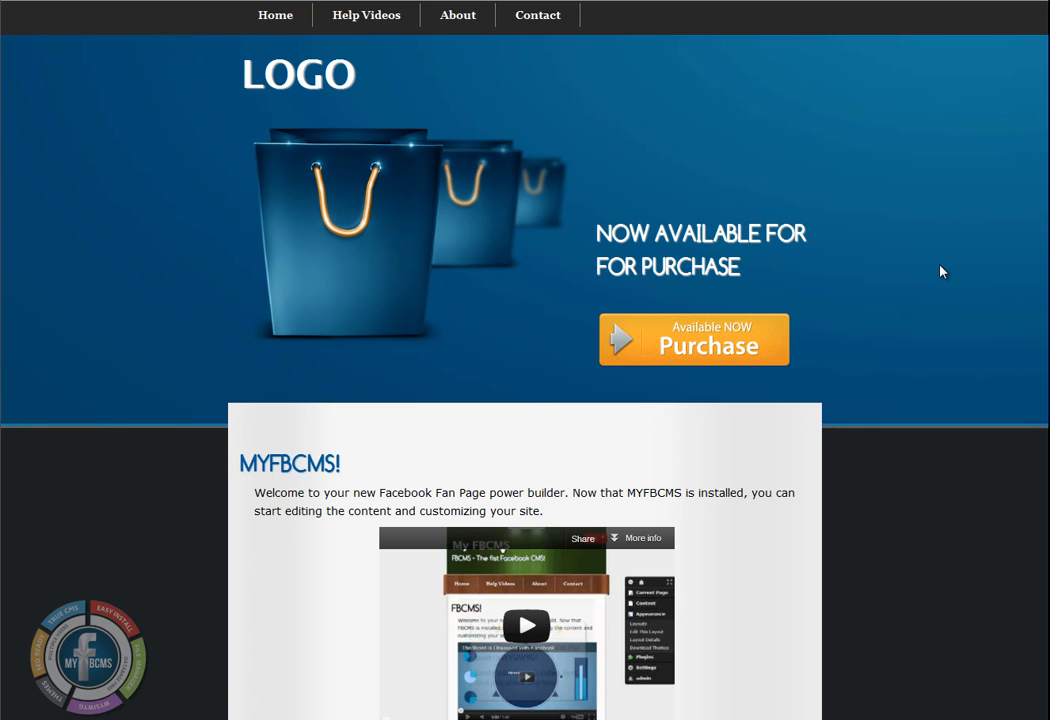
Step: Log in as admin with the account password, decline updating the stored password, and dismiss the login notice
{"action": "scroll", "coordinate": [940, 271], "scroll_direction": "down", "scroll_amount": 7}
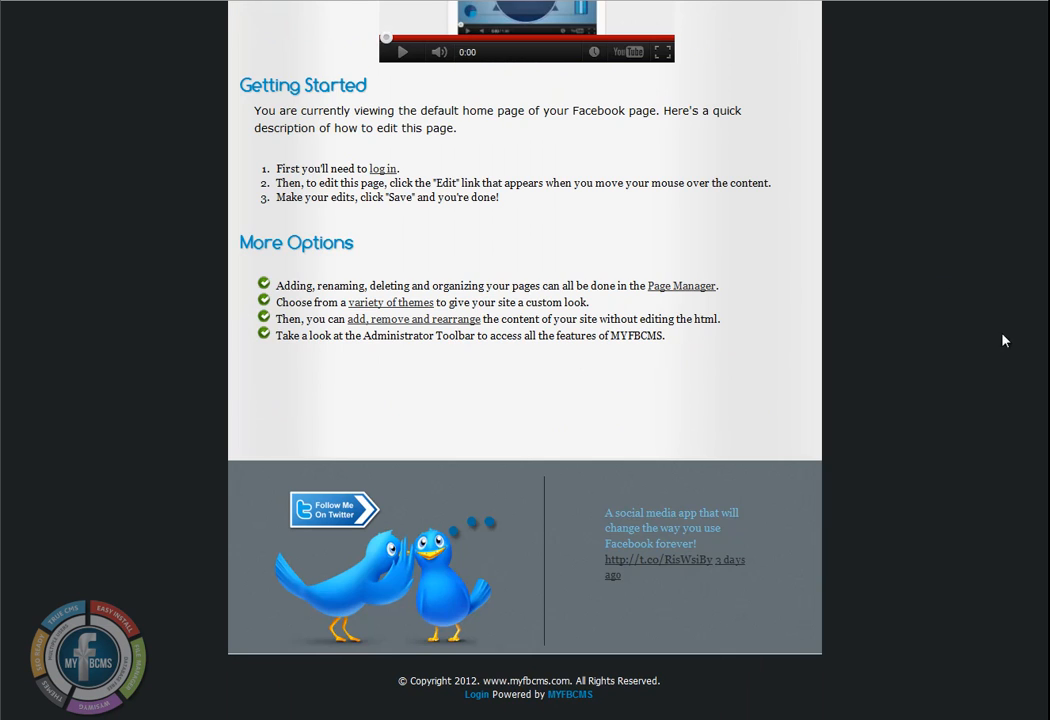
{"action": "left_click", "coordinate": [479, 697]}
{"action": "scroll", "coordinate": [832, 283], "scroll_direction": "down", "scroll_amount": 1}
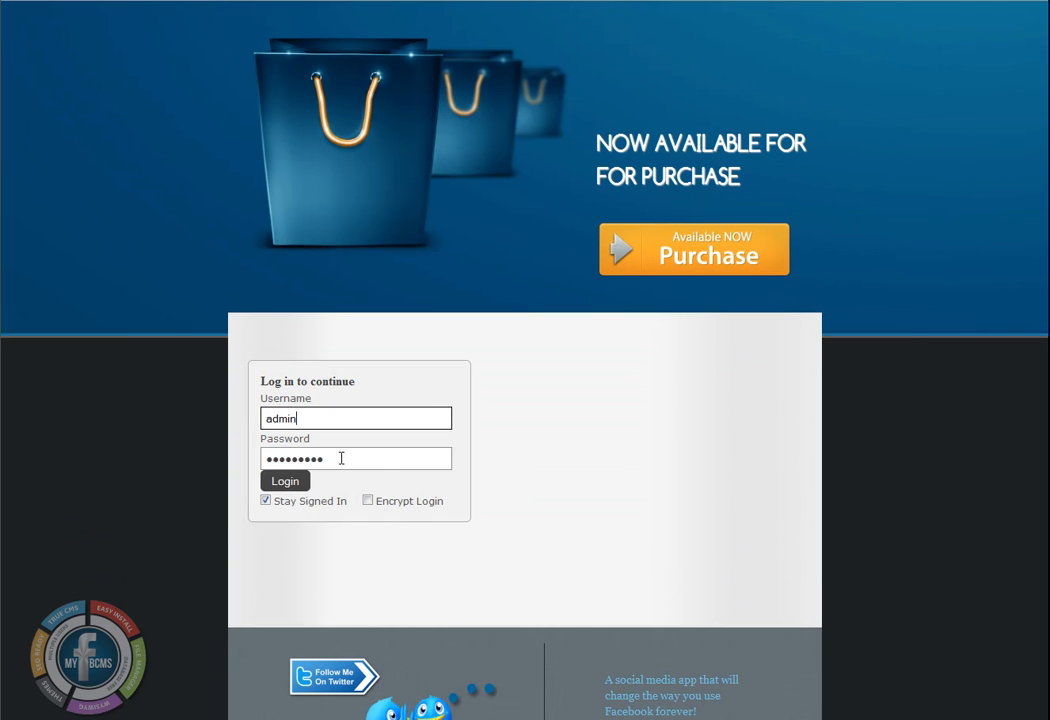
{"action": "double_click", "coordinate": [338, 458]}
{"action": "type", "text": "•••••••"}
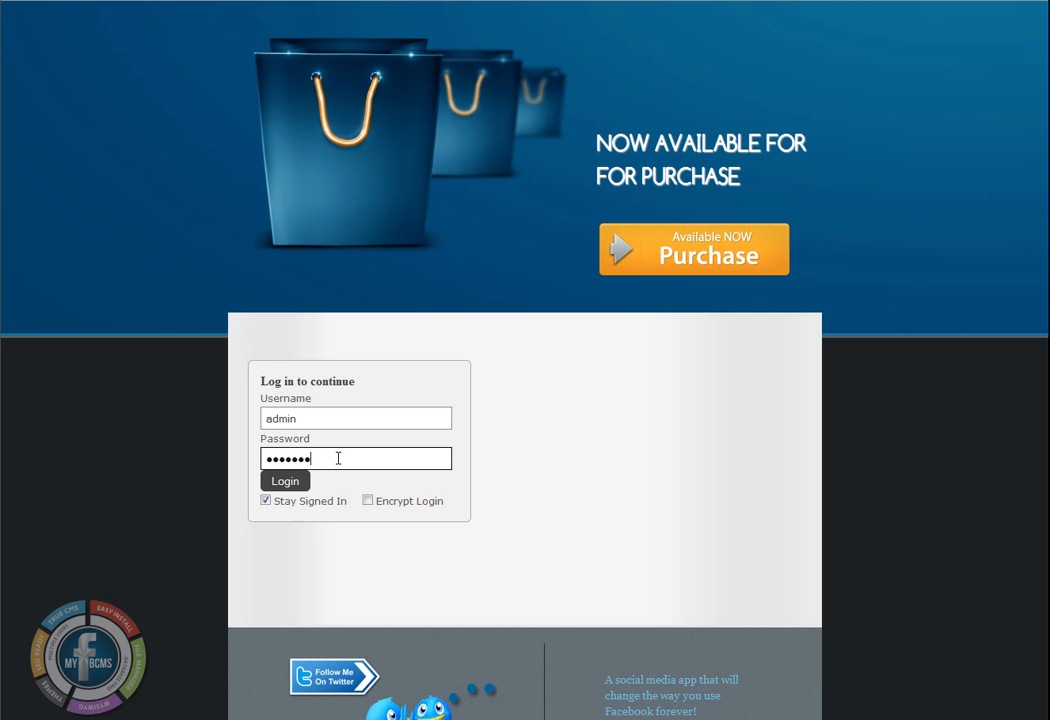
{"action": "type", "text": "•"}
{"action": "left_click", "coordinate": [283, 481]}
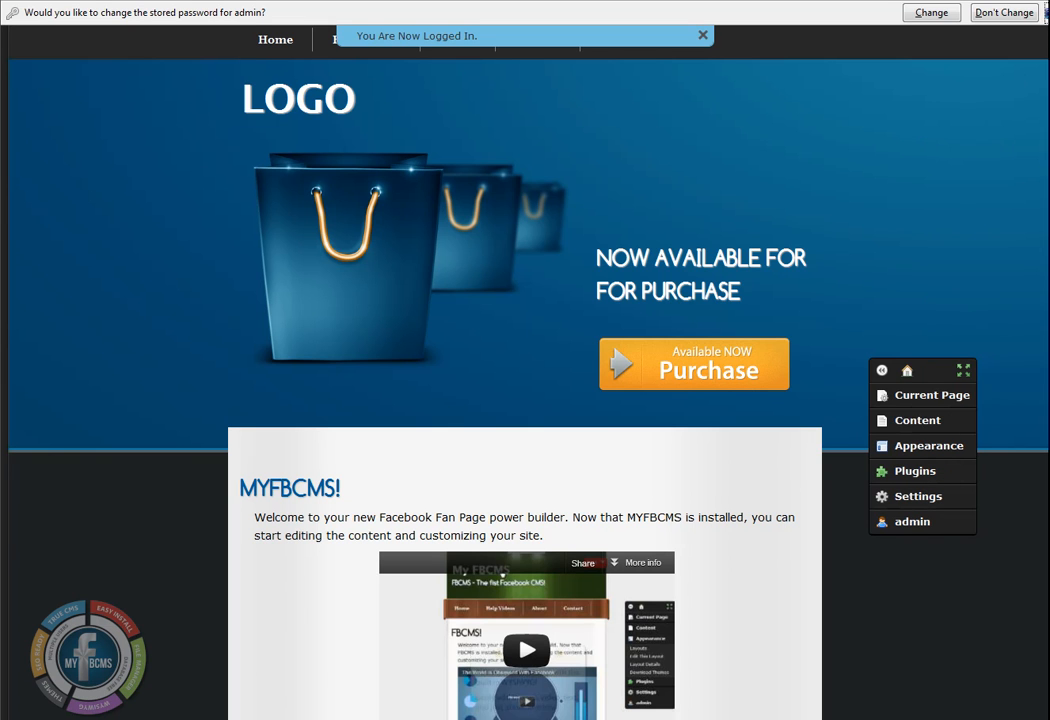
{"action": "left_click", "coordinate": [1004, 12]}
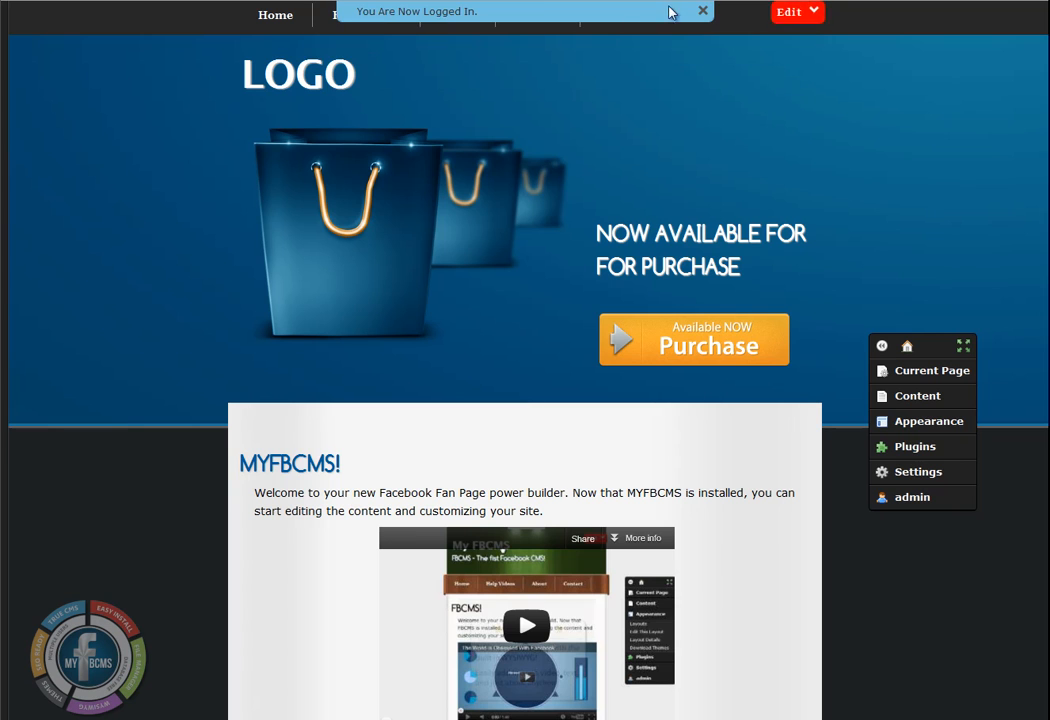
{"action": "left_click", "coordinate": [703, 12]}
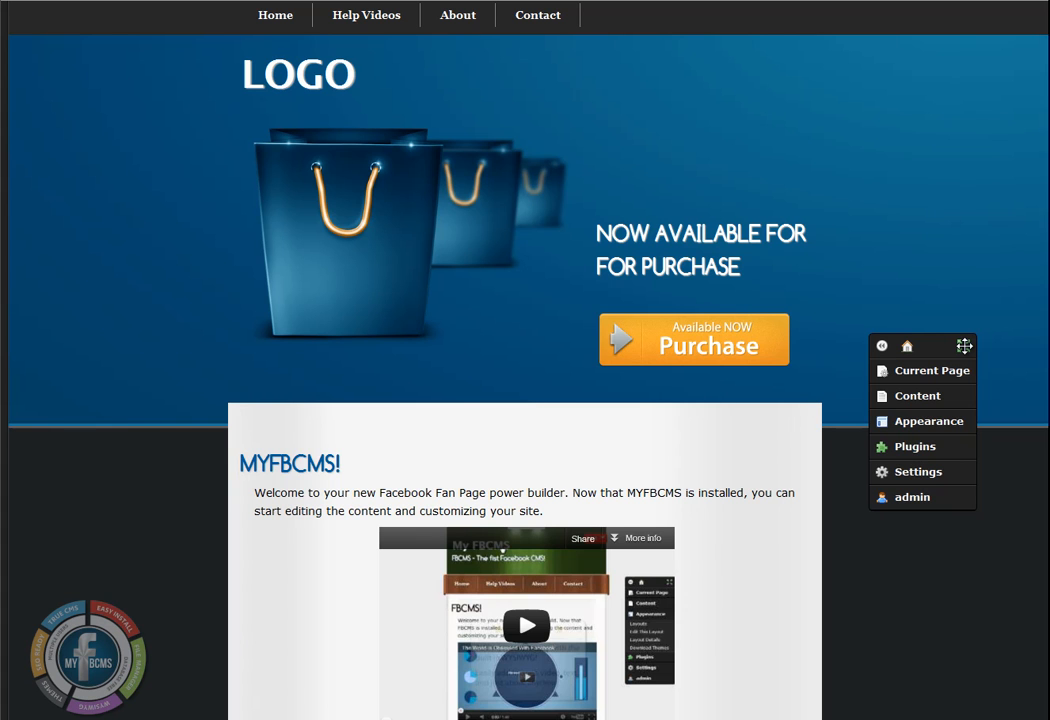
Step: Open the FBCMS Administration overview and widen its panel slightly
{"action": "scroll", "coordinate": [964, 345], "scroll_direction": "down", "scroll_amount": 1}
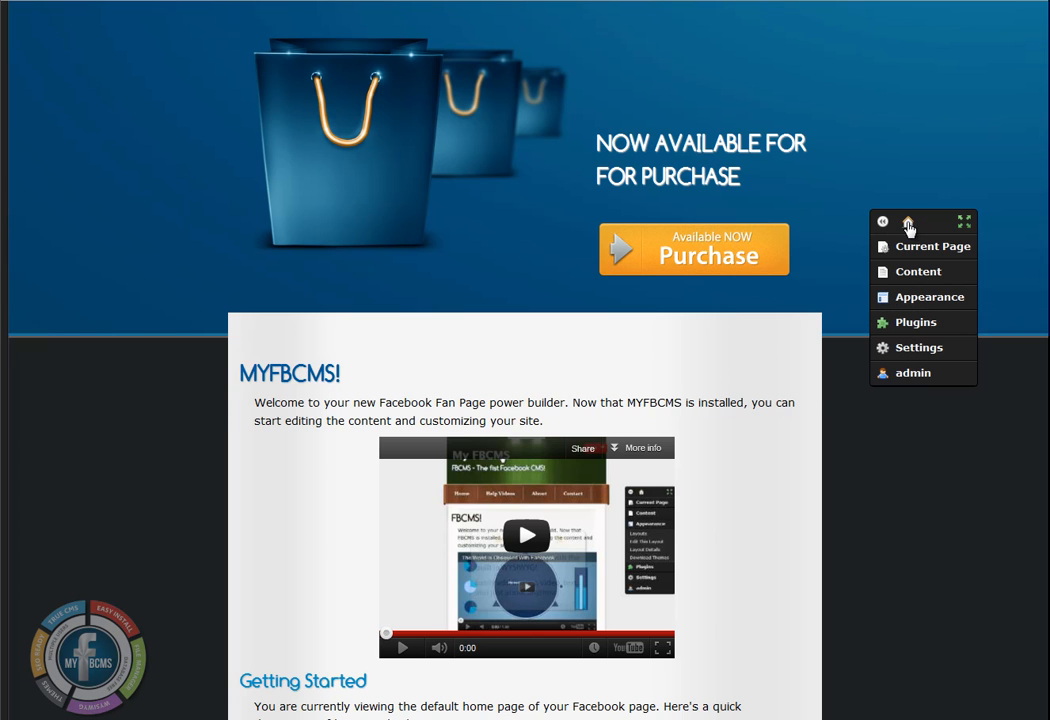
{"action": "left_click", "coordinate": [908, 224]}
{"action": "scroll", "coordinate": [803, 265], "scroll_direction": "down", "scroll_amount": 3}
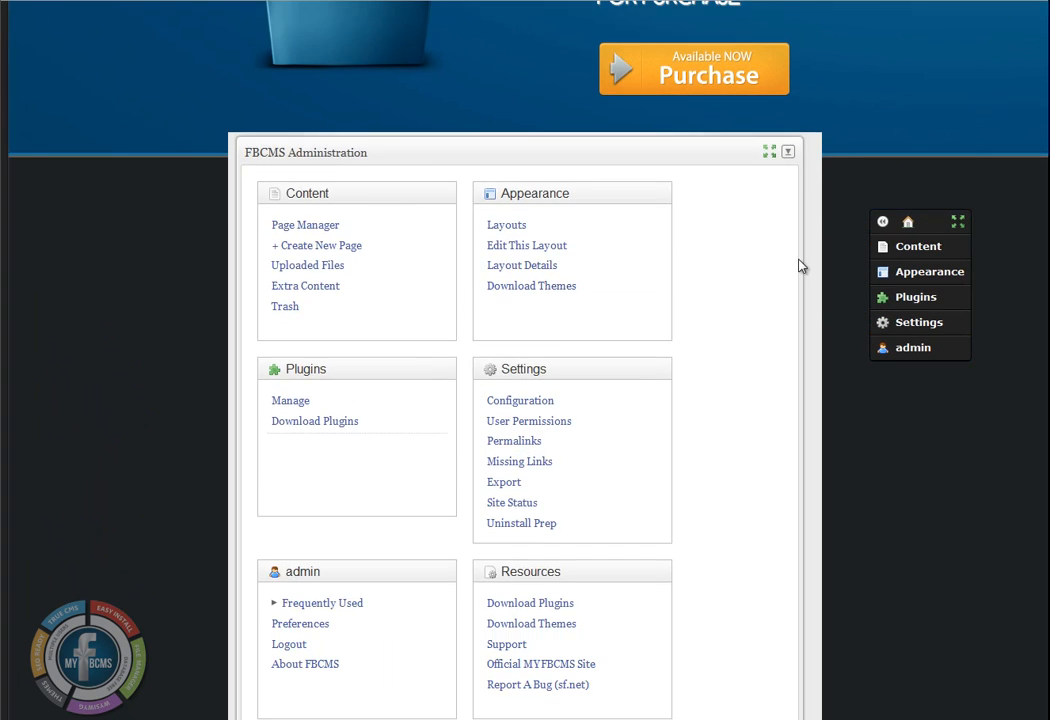
{"action": "scroll", "coordinate": [790, 271], "scroll_direction": "down", "scroll_amount": 1}
{"action": "left_click_drag", "start_coordinate": [802, 272], "coordinate": [813, 273]}
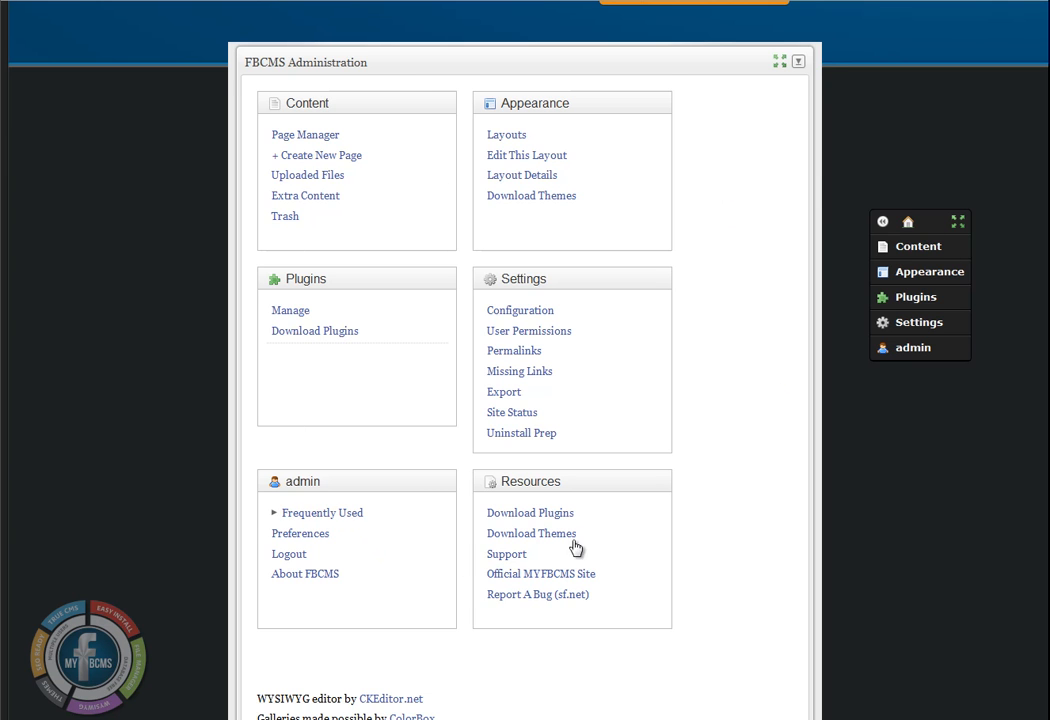
Step: Examine the administration overview's Content, Appearance, Plugins, Settings, admin and Resources sections and the site's navigation links
{"action": "scroll", "coordinate": [616, 577], "scroll_direction": "down", "scroll_amount": 3}
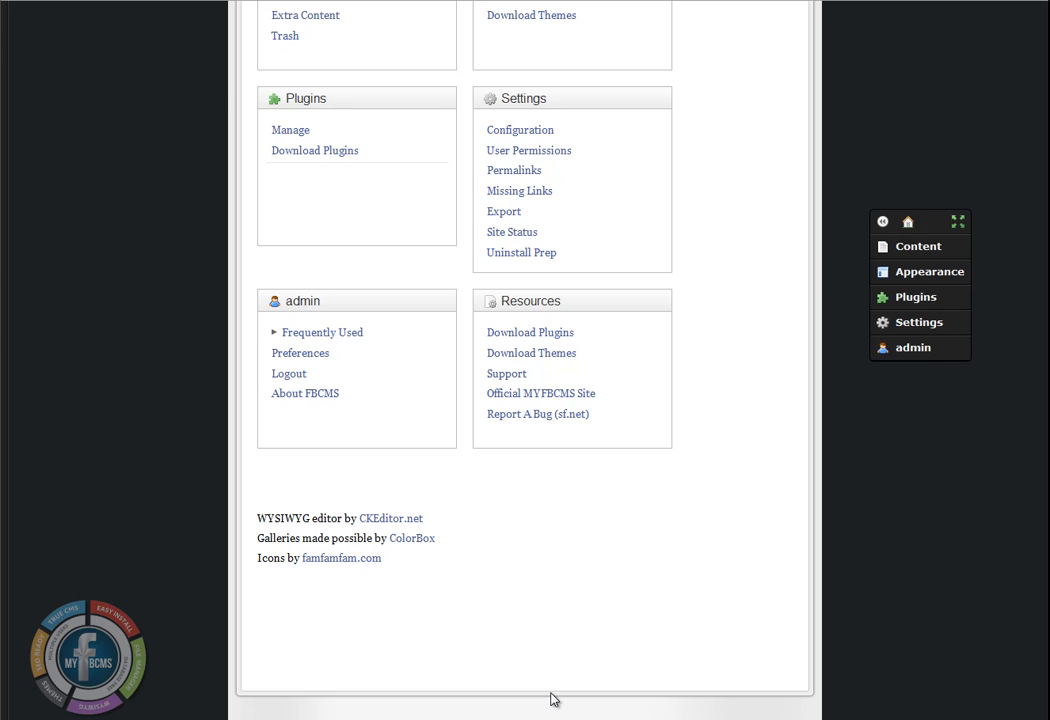
{"action": "scroll", "coordinate": [604, 530], "scroll_direction": "up", "scroll_amount": 5}
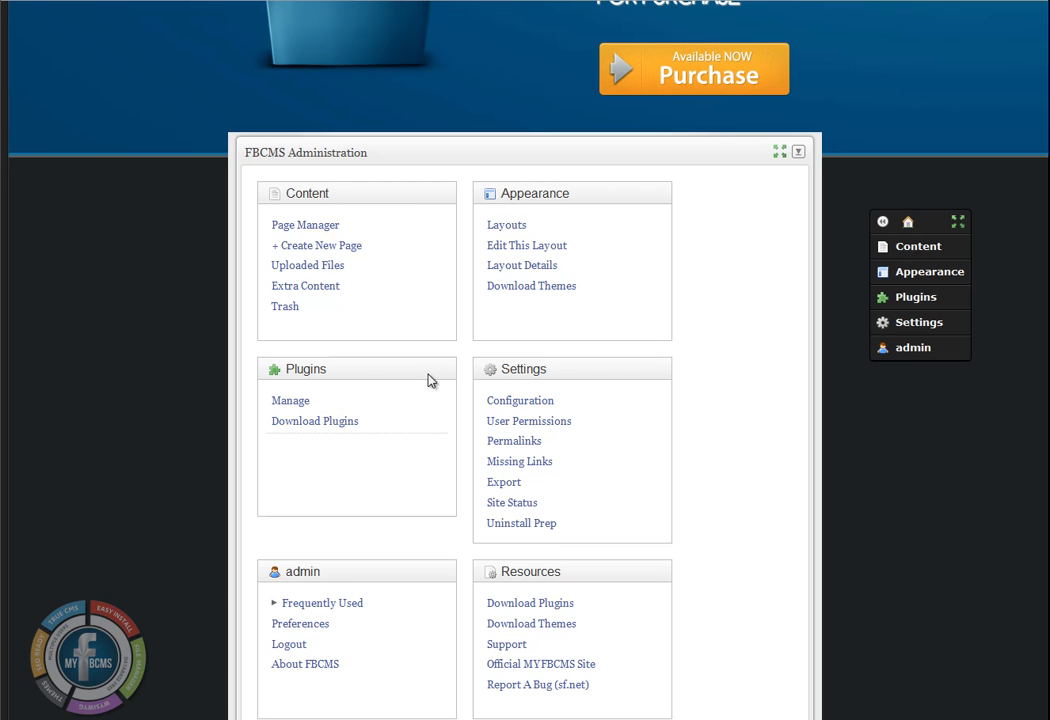
{"action": "scroll", "coordinate": [534, 441], "scroll_direction": "down", "scroll_amount": 2}
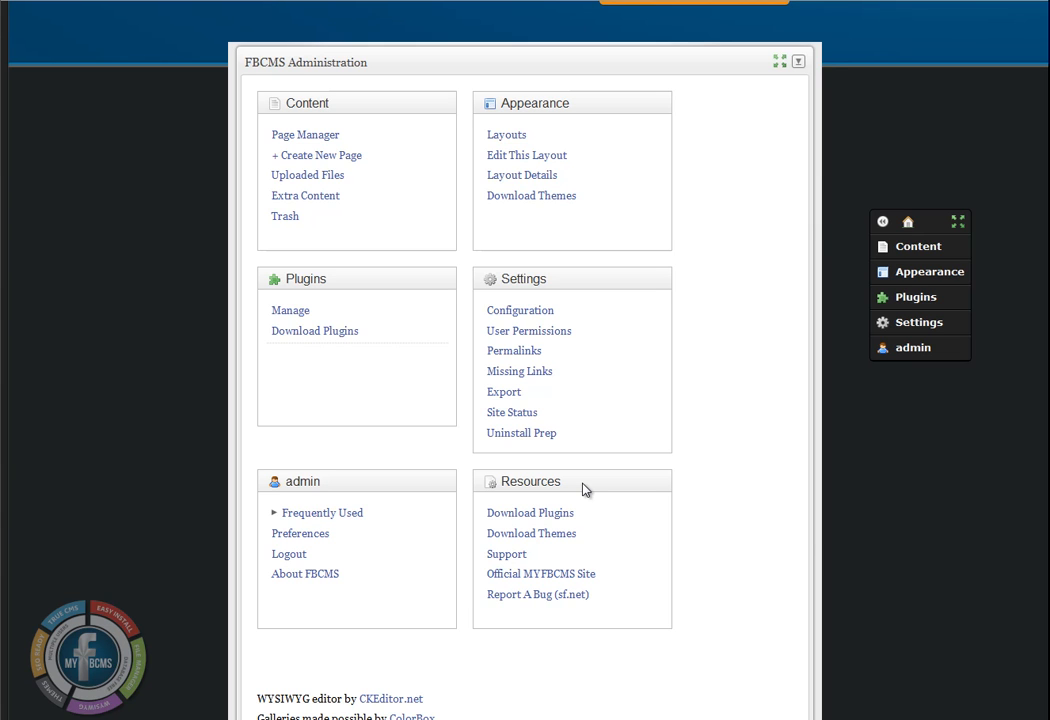
{"action": "scroll", "coordinate": [585, 490], "scroll_direction": "up", "scroll_amount": 2}
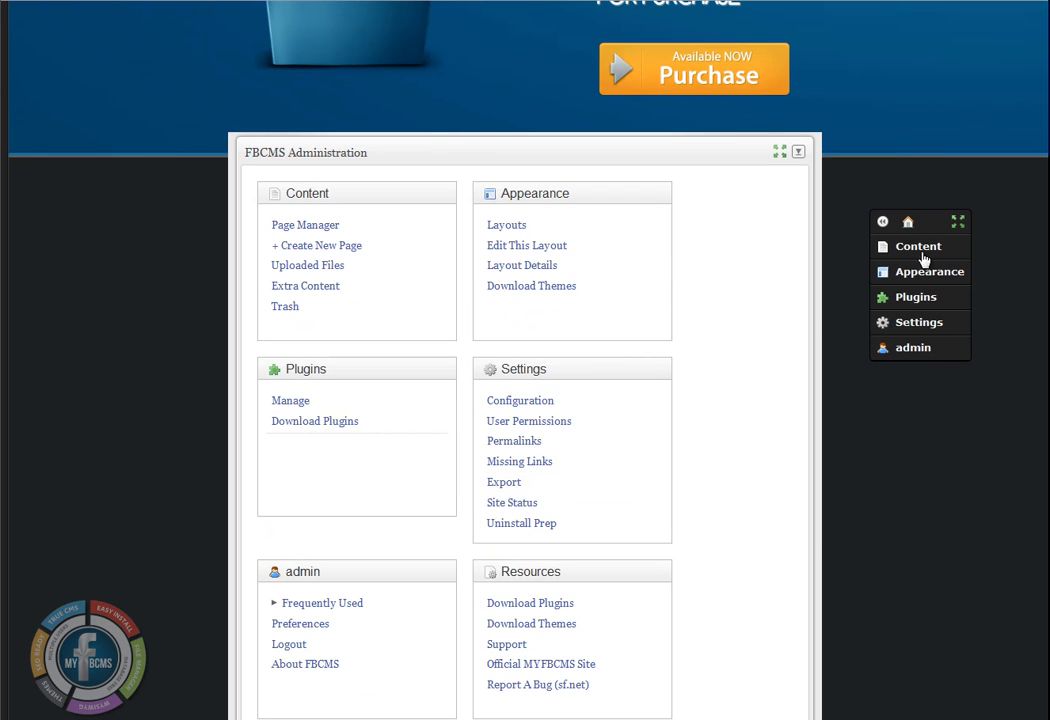
{"action": "left_click", "coordinate": [920, 250]}
{"action": "left_click", "coordinate": [928, 252]}
{"action": "scroll", "coordinate": [598, 370], "scroll_direction": "down", "scroll_amount": 2}
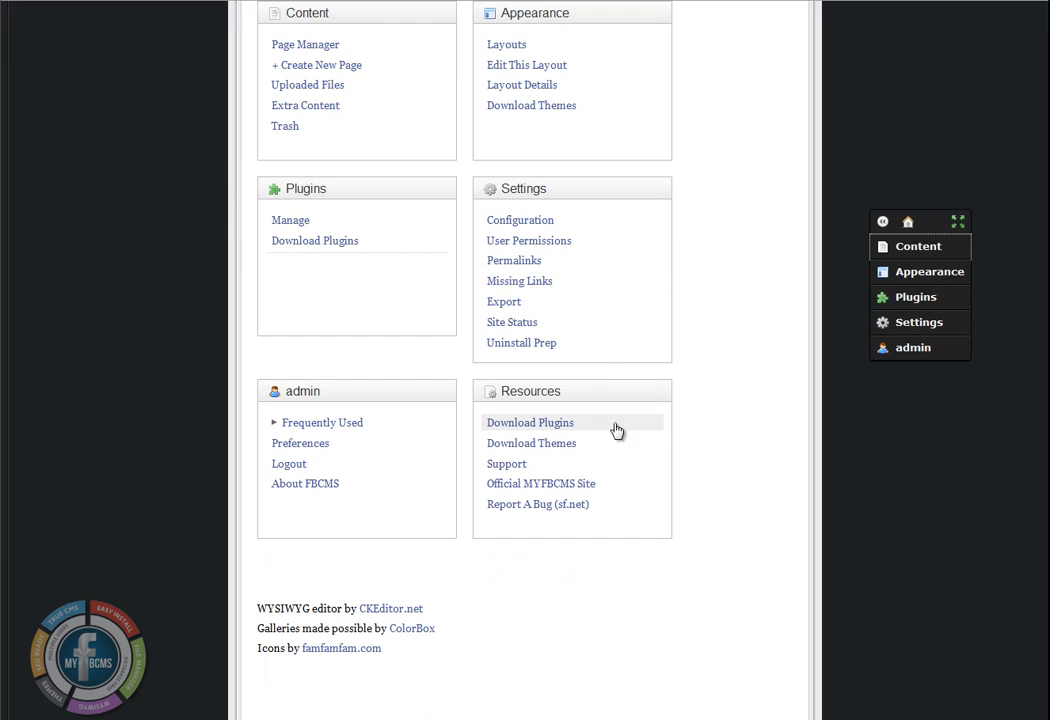
{"action": "scroll", "coordinate": [616, 429], "scroll_direction": "up", "scroll_amount": 3}
{"action": "scroll", "coordinate": [399, 310], "scroll_direction": "down", "scroll_amount": 1}
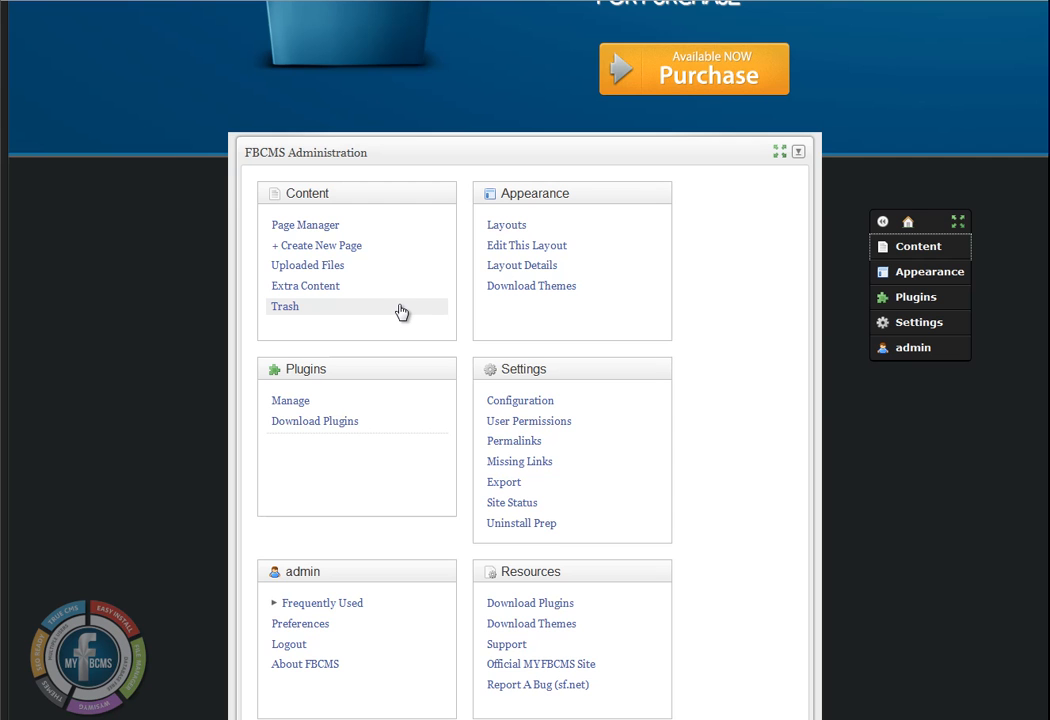
{"action": "scroll", "coordinate": [727, 305], "scroll_direction": "up", "scroll_amount": 3}
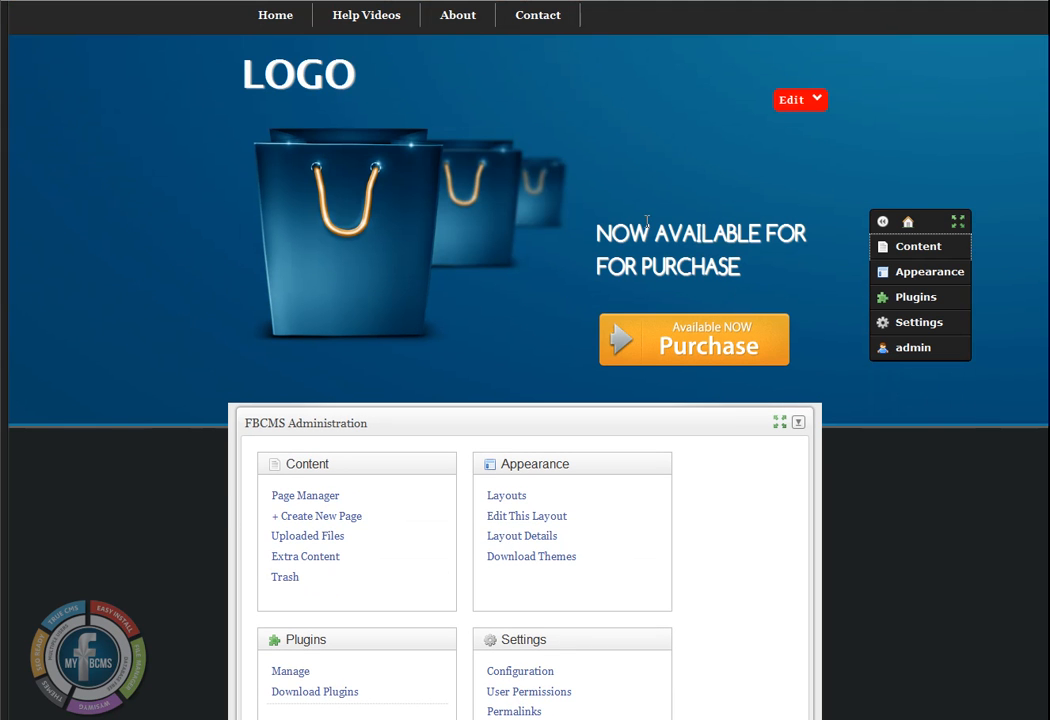
{"action": "scroll", "coordinate": [635, 129], "scroll_direction": "down", "scroll_amount": 2}
{"action": "scroll", "coordinate": [637, 277], "scroll_direction": "up", "scroll_amount": 2}
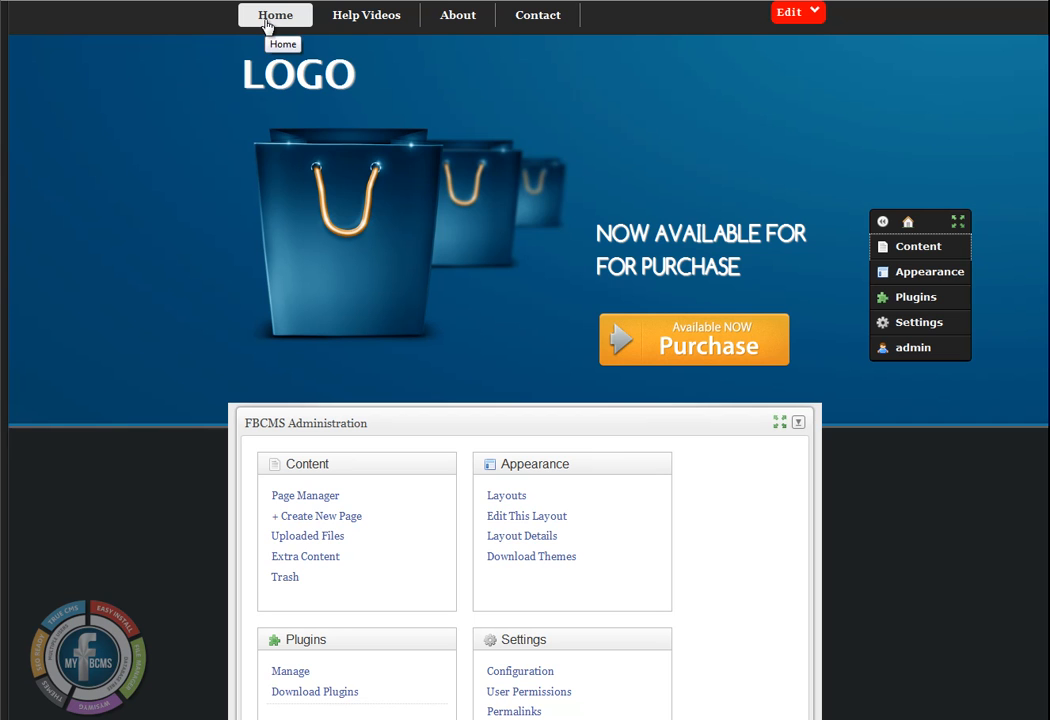
{"action": "mouse_move", "coordinate": [347, 17]}
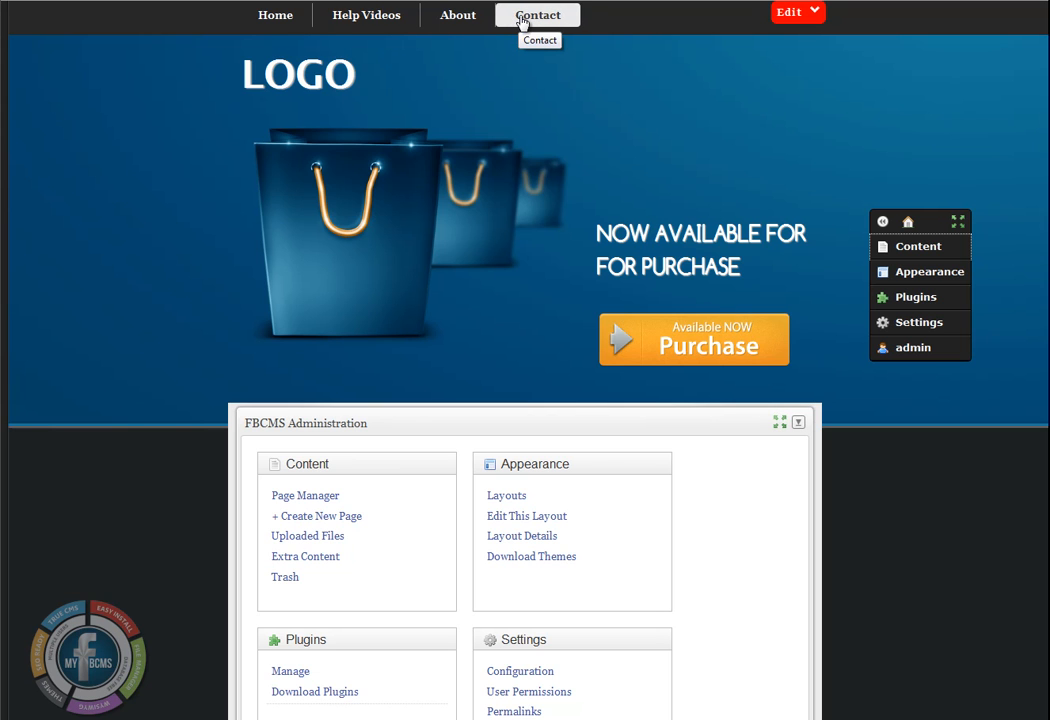
{"action": "mouse_move", "coordinate": [408, 15]}
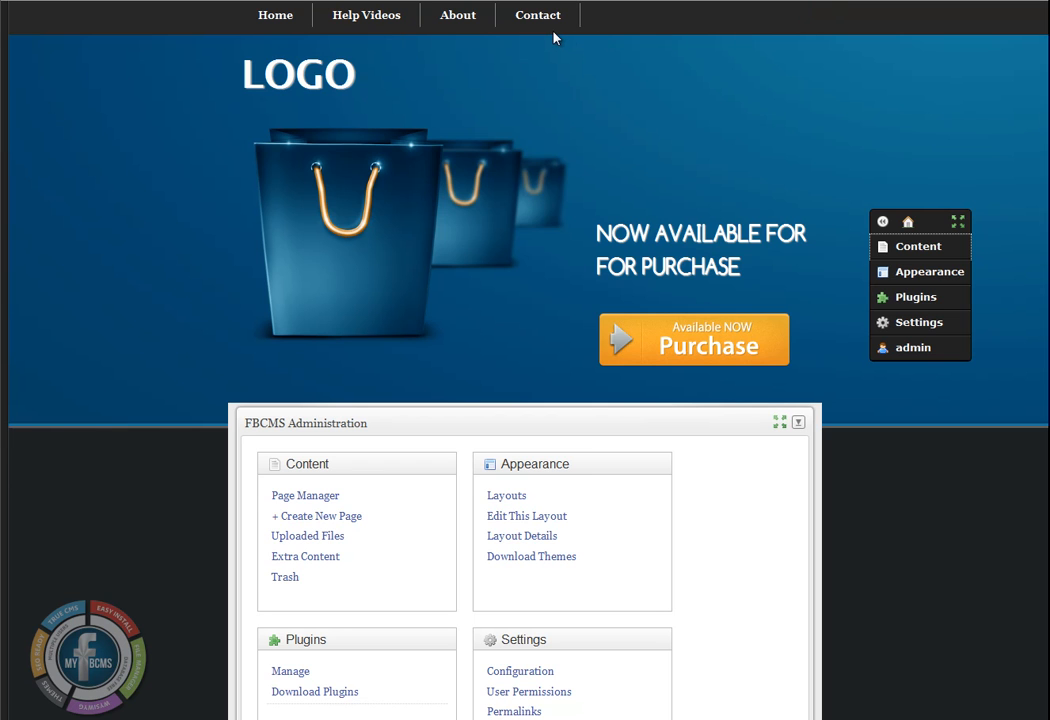
{"action": "mouse_move", "coordinate": [609, 17]}
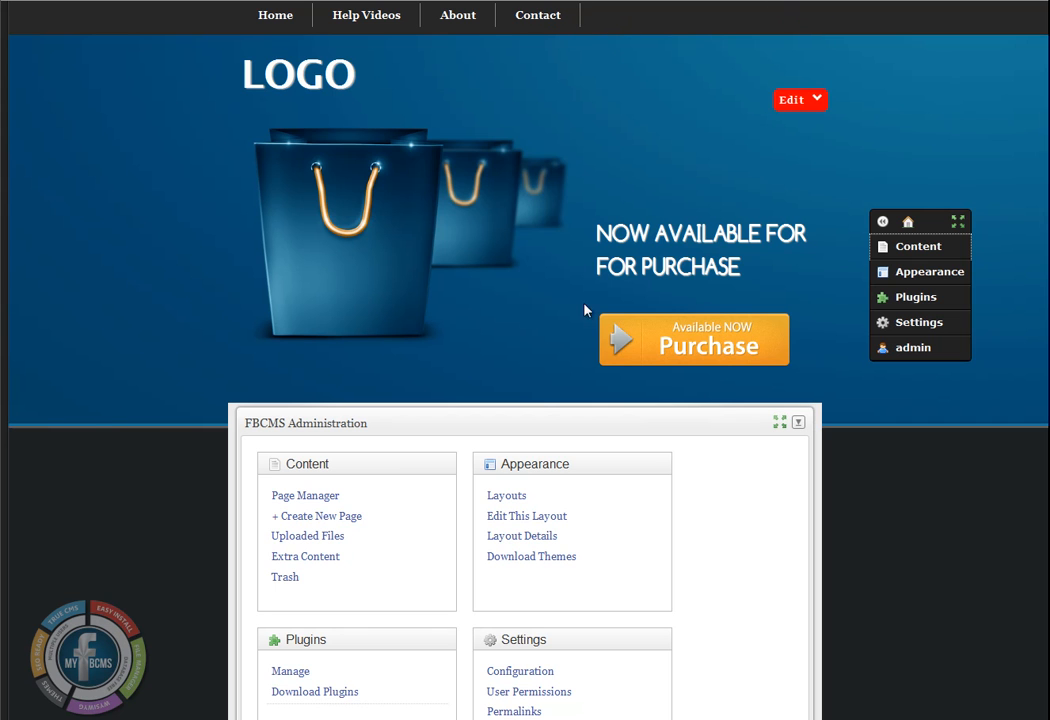
Step: Create a new page with the file name "A Great Page" and the Editable Text content type
{"action": "scroll", "coordinate": [670, 430], "scroll_direction": "down", "scroll_amount": 2}
{"action": "scroll", "coordinate": [579, 331], "scroll_direction": "down", "scroll_amount": 2}
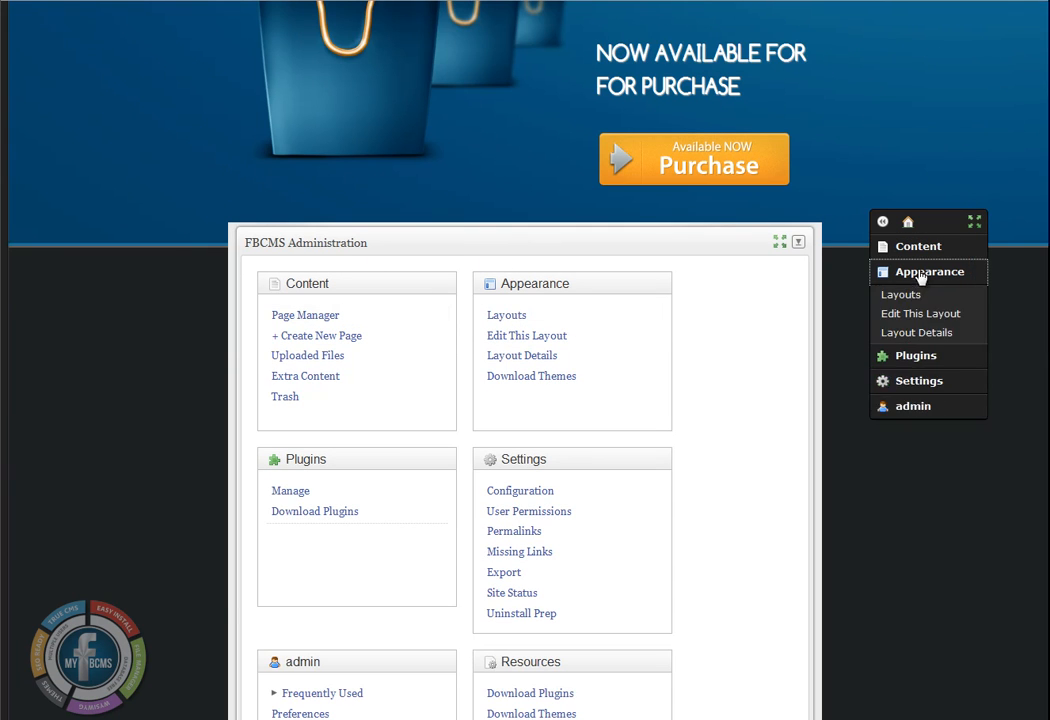
{"action": "mouse_move", "coordinate": [916, 260]}
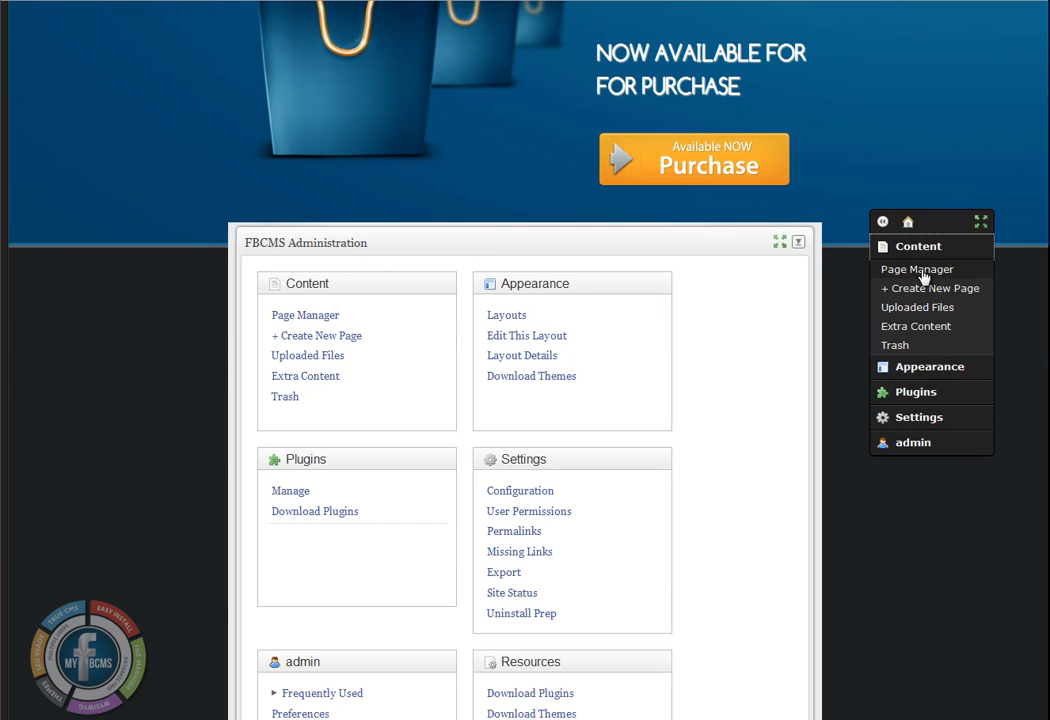
{"action": "left_click", "coordinate": [926, 289]}
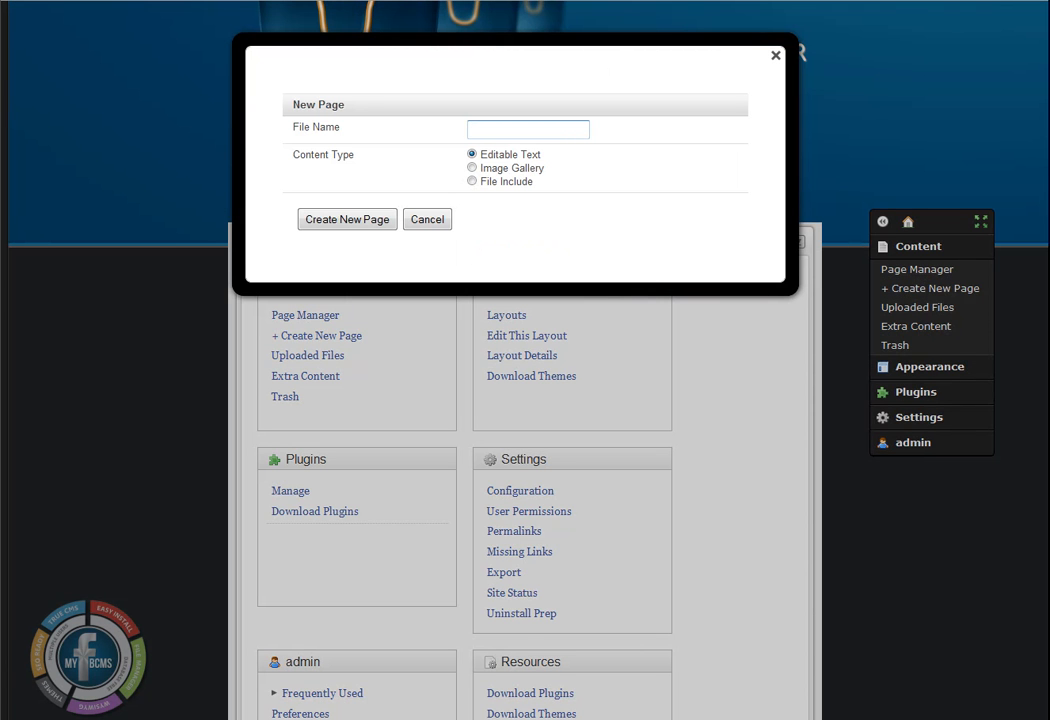
{"action": "type", "text": "A Great Page"}
{"action": "left_click_drag", "start_coordinate": [476, 129], "coordinate": [534, 129]}
{"action": "left_click", "coordinate": [550, 129]}
{"action": "left_click", "coordinate": [488, 157]}
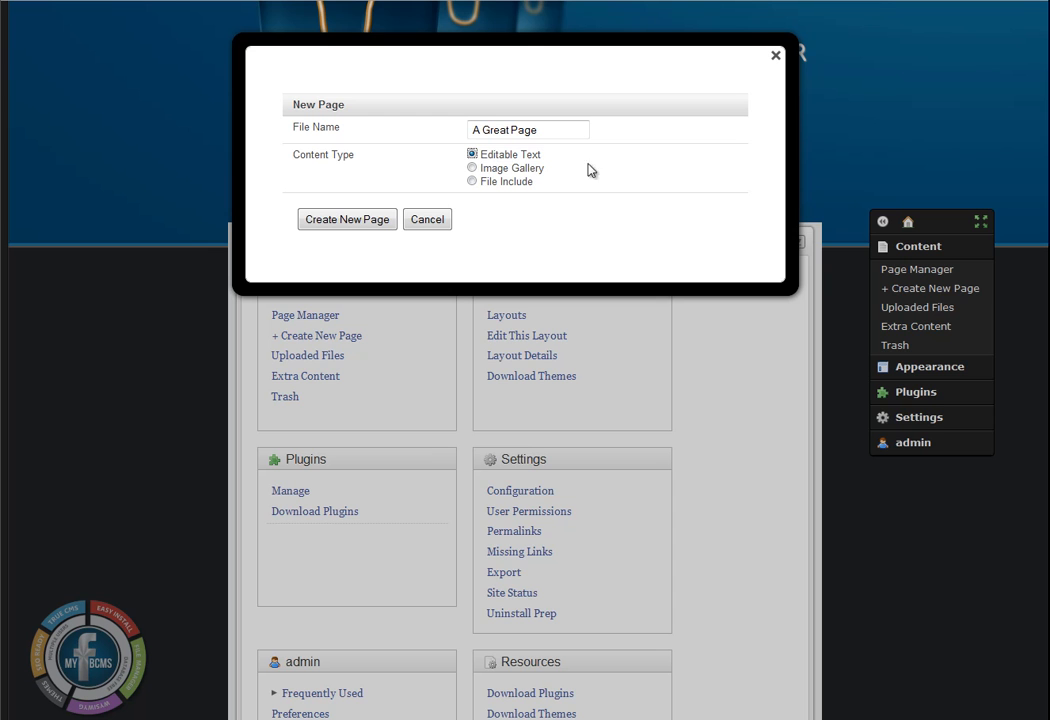
{"action": "left_click", "coordinate": [348, 221]}
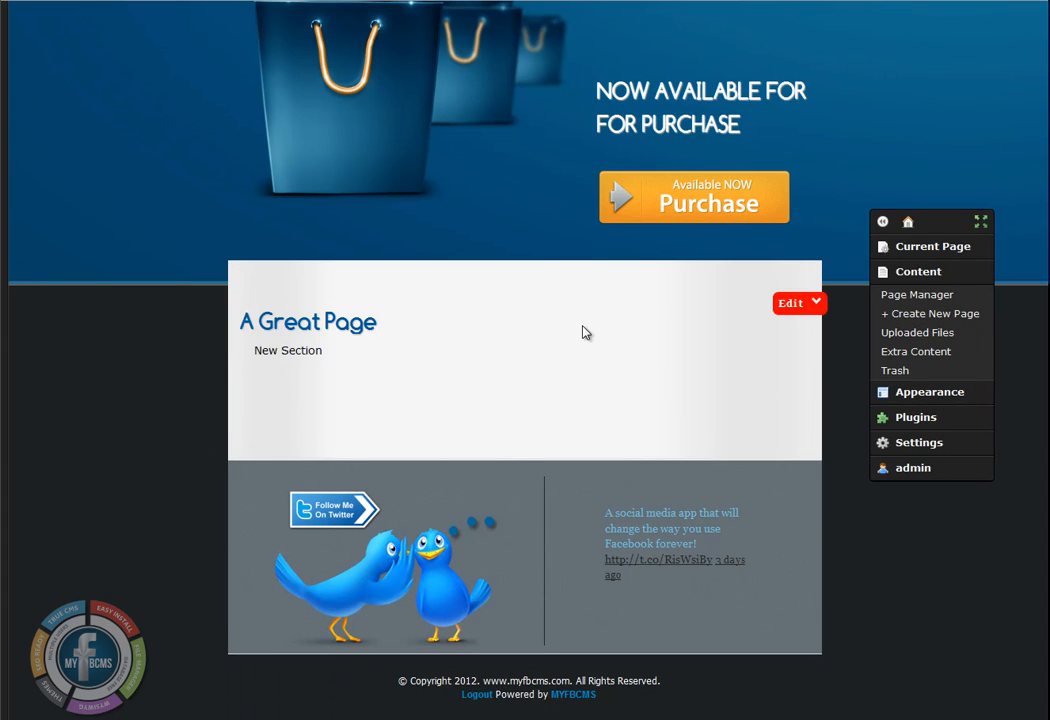
Step: Examine the layout of the new page and check which pages the site's navigation lists
{"action": "scroll", "coordinate": [584, 335], "scroll_direction": "up", "scroll_amount": 3}
{"action": "scroll", "coordinate": [525, 328], "scroll_direction": "down", "scroll_amount": 3}
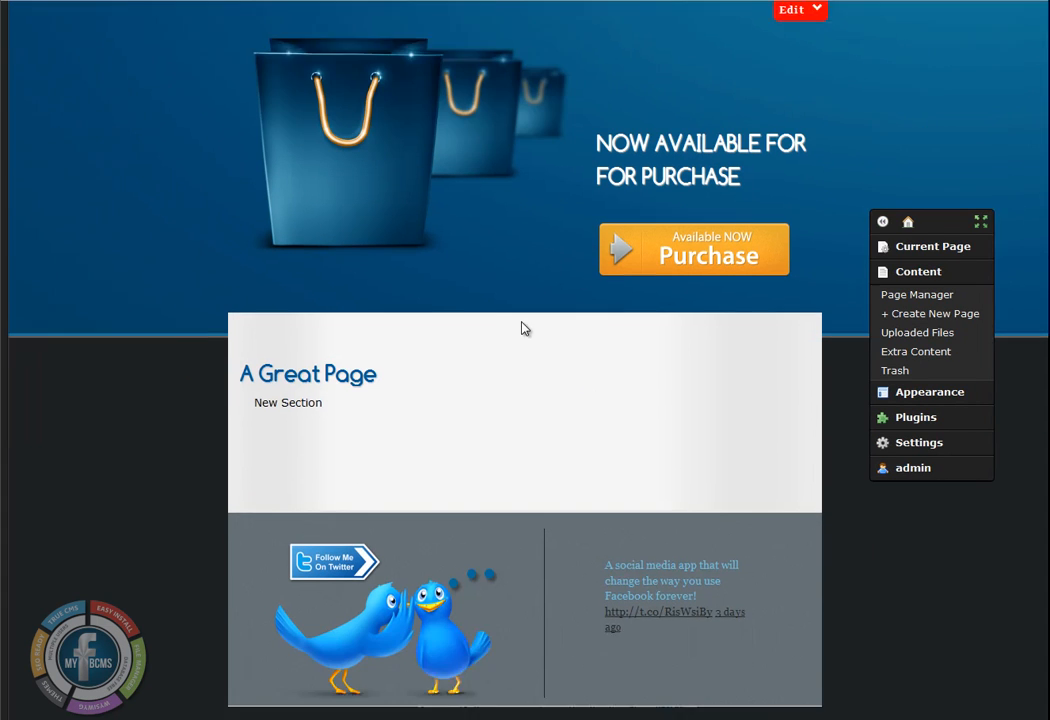
{"action": "left_click", "coordinate": [940, 274]}
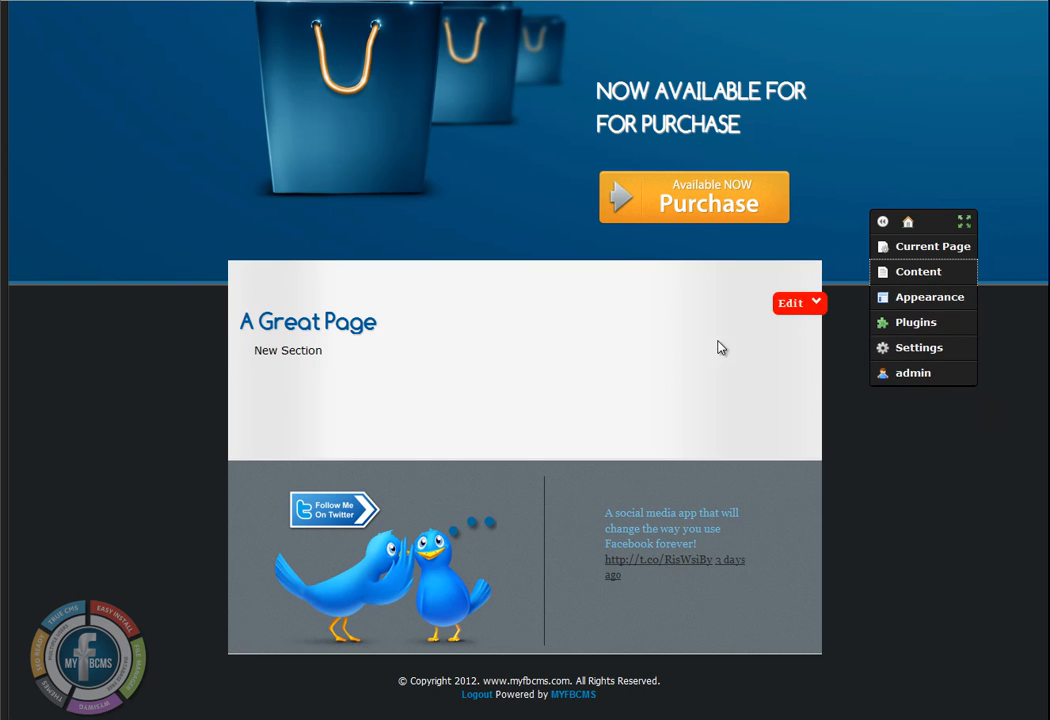
{"action": "scroll", "coordinate": [400, 356], "scroll_direction": "up", "scroll_amount": 3}
{"action": "scroll", "coordinate": [387, 347], "scroll_direction": "down", "scroll_amount": 3}
{"action": "scroll", "coordinate": [341, 326], "scroll_direction": "up", "scroll_amount": 3}
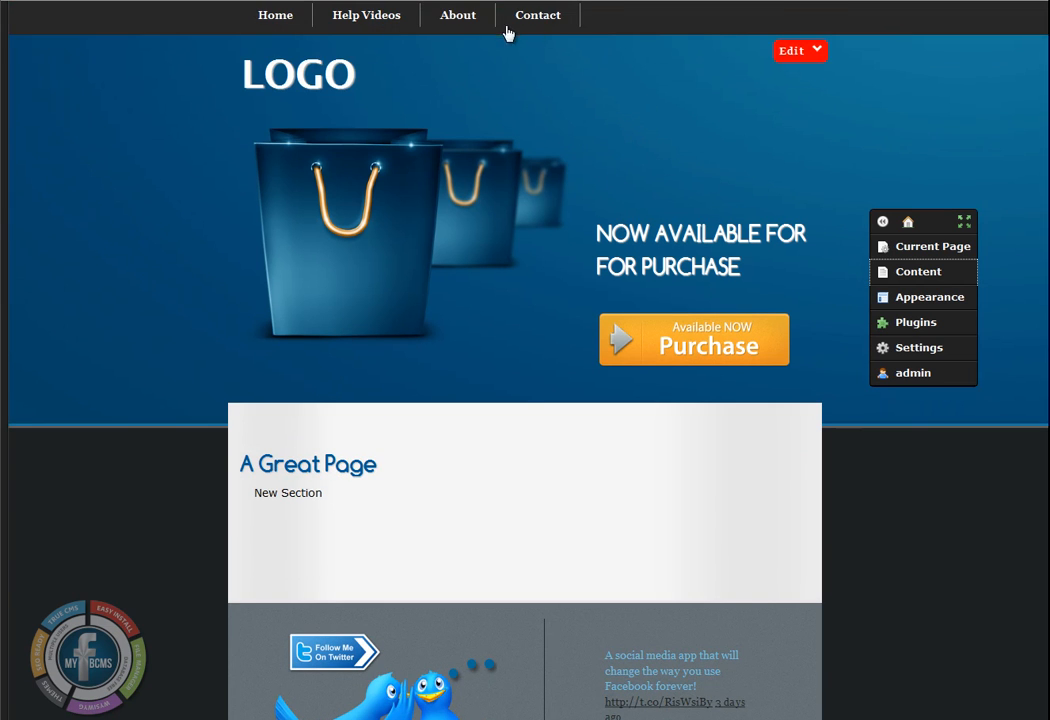
{"action": "mouse_move", "coordinate": [356, 26]}
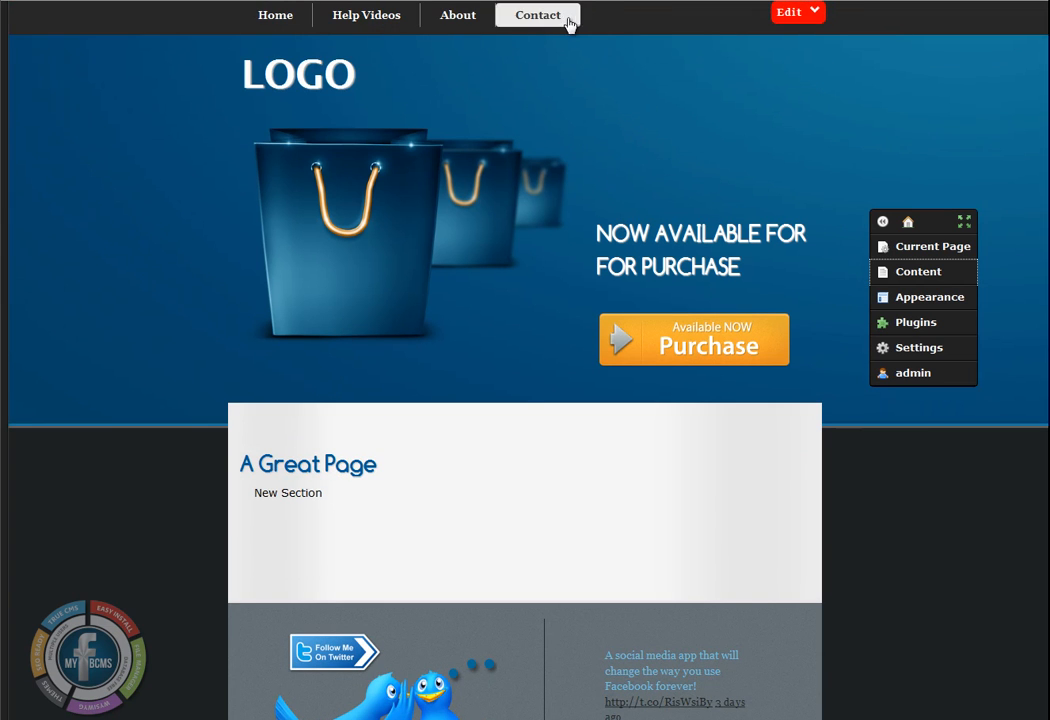
{"action": "scroll", "coordinate": [575, 546], "scroll_direction": "down", "scroll_amount": 2}
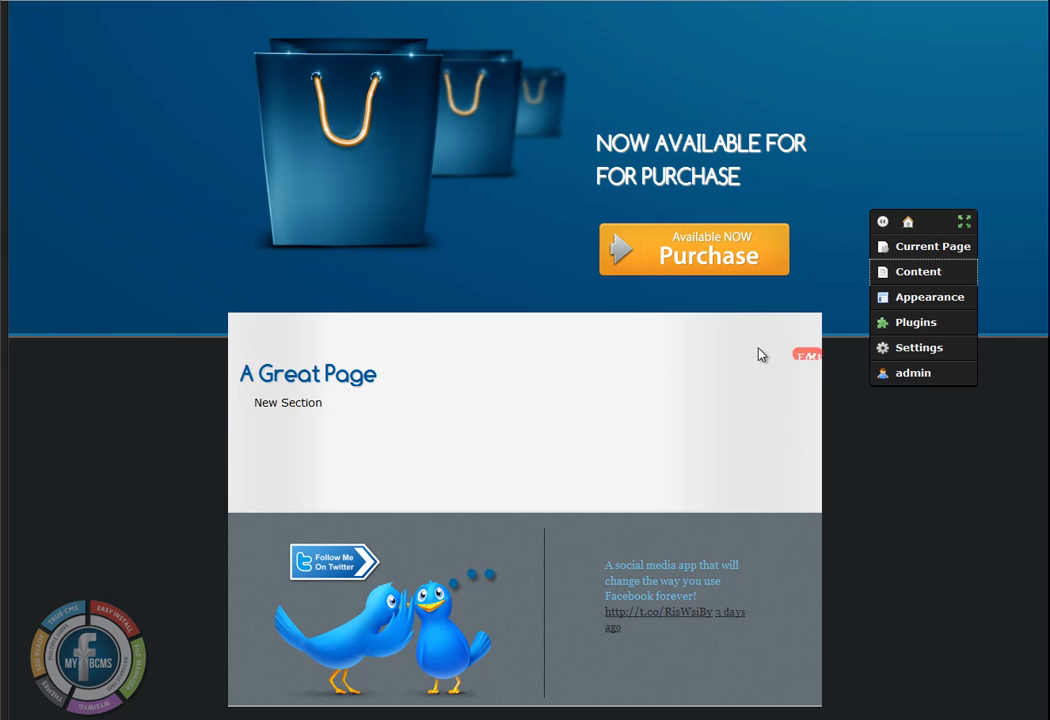
Step: Edit the content of A Great Page and replace the "New Section" text with the copied article about MYFBCMS
{"action": "mouse_move", "coordinate": [772, 375]}
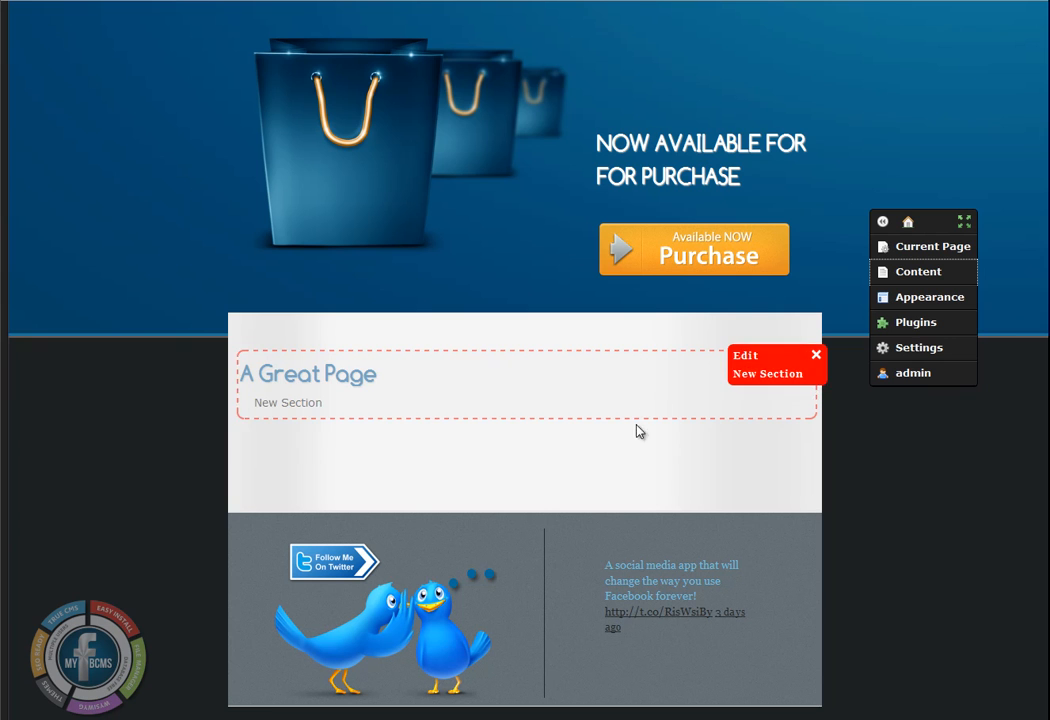
{"action": "left_click", "coordinate": [751, 357]}
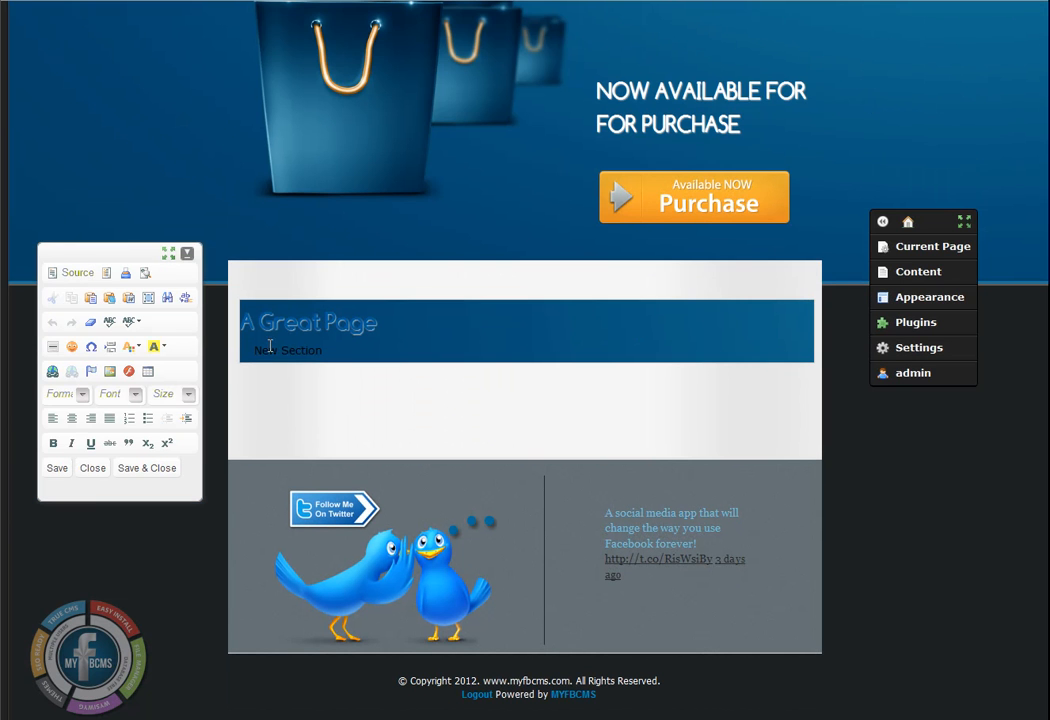
{"action": "left_click_drag", "start_coordinate": [256, 351], "coordinate": [398, 351]}
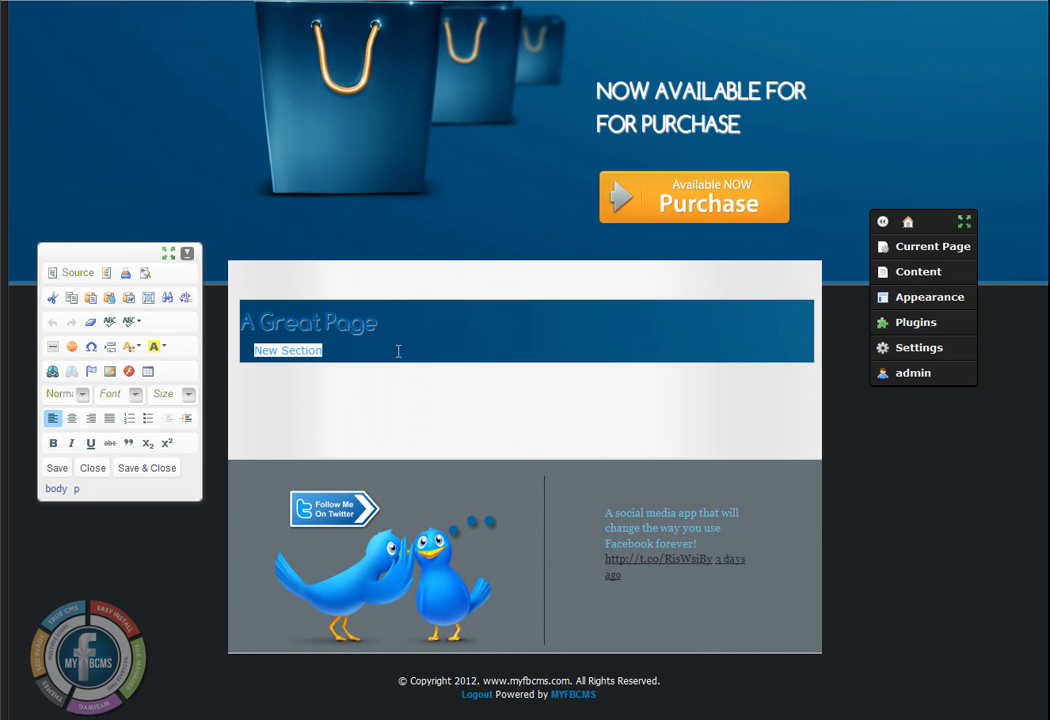
{"action": "key", "text": "BackSpace"}
{"action": "key", "text": "ctrl+v"}
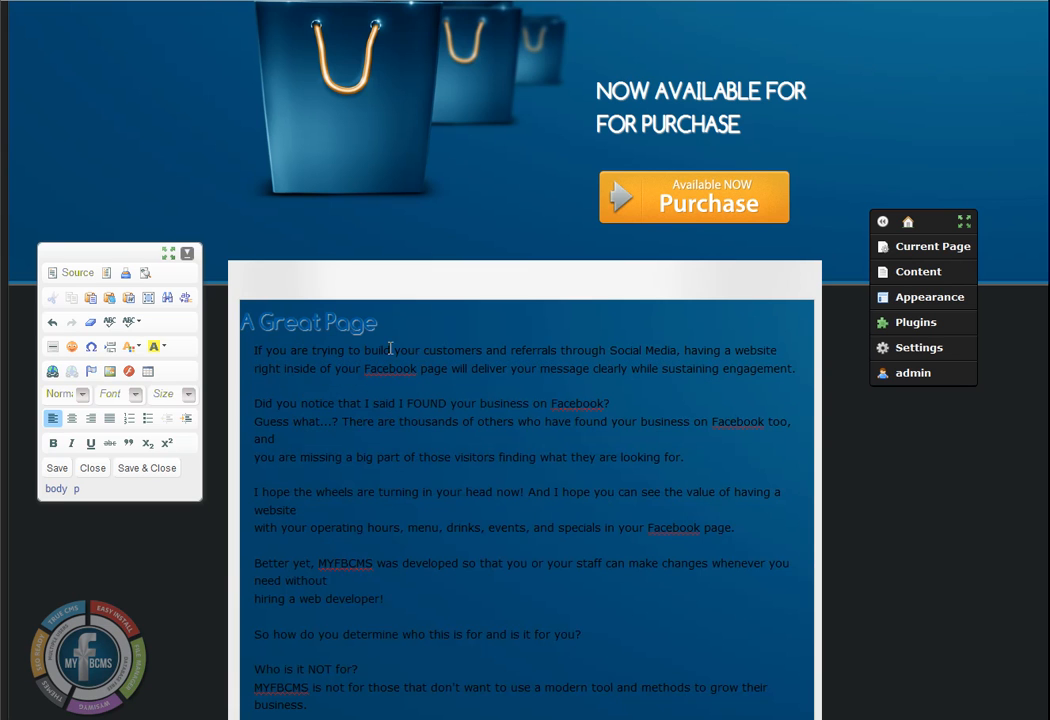
{"action": "scroll", "coordinate": [513, 407], "scroll_direction": "down", "scroll_amount": 4}
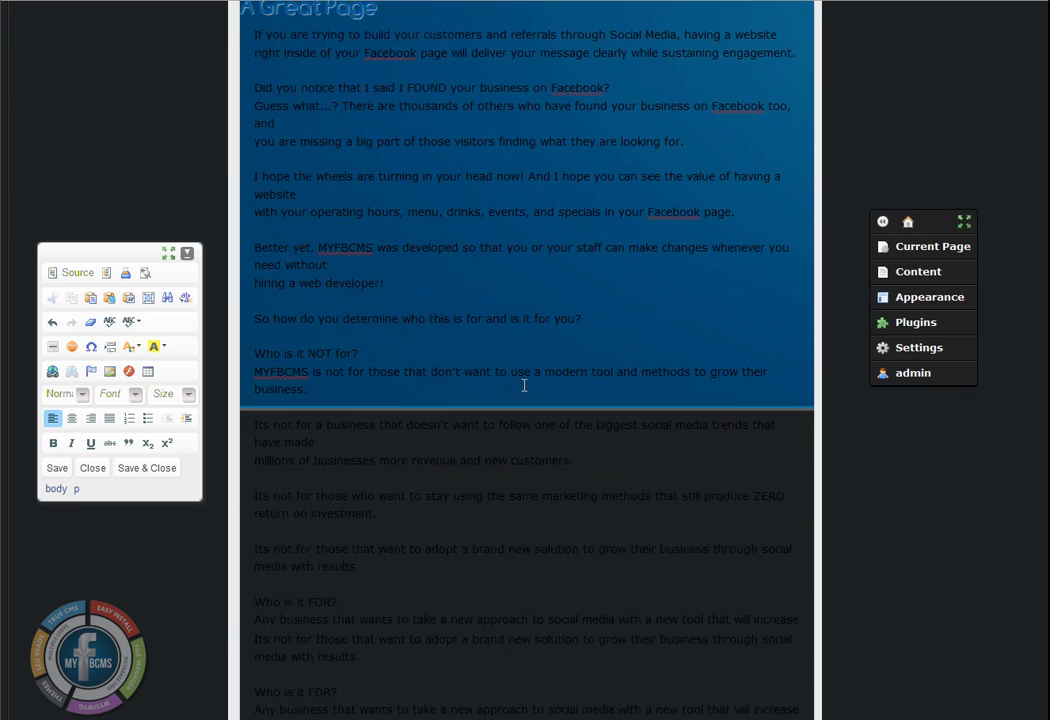
Step: Make the article's subheadings "Who is it NOT for?" and "Who is it FOR?" bold
{"action": "scroll", "coordinate": [509, 387], "scroll_direction": "up", "scroll_amount": 4}
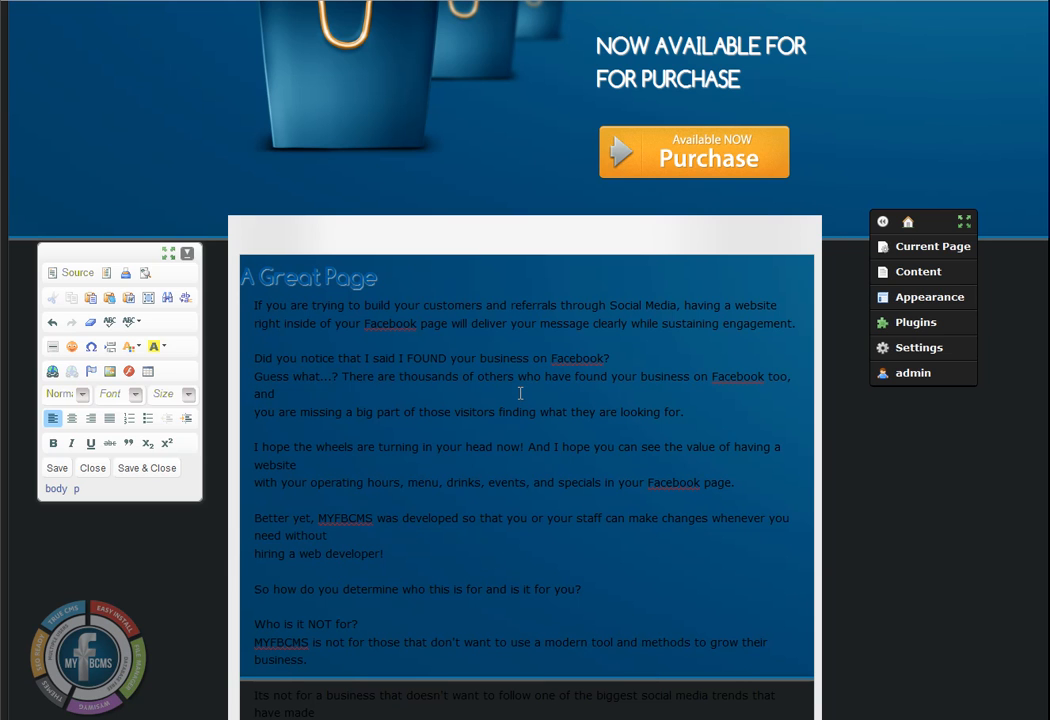
{"action": "scroll", "coordinate": [527, 368], "scroll_direction": "down", "scroll_amount": 3}
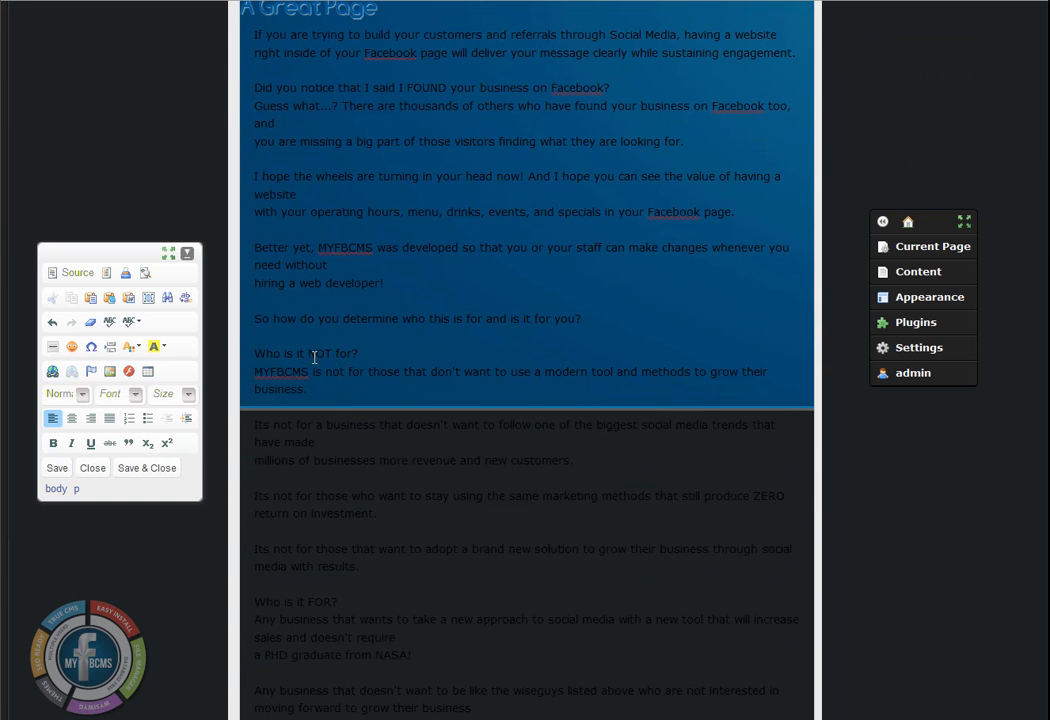
{"action": "scroll", "coordinate": [347, 310], "scroll_direction": "down", "scroll_amount": 1}
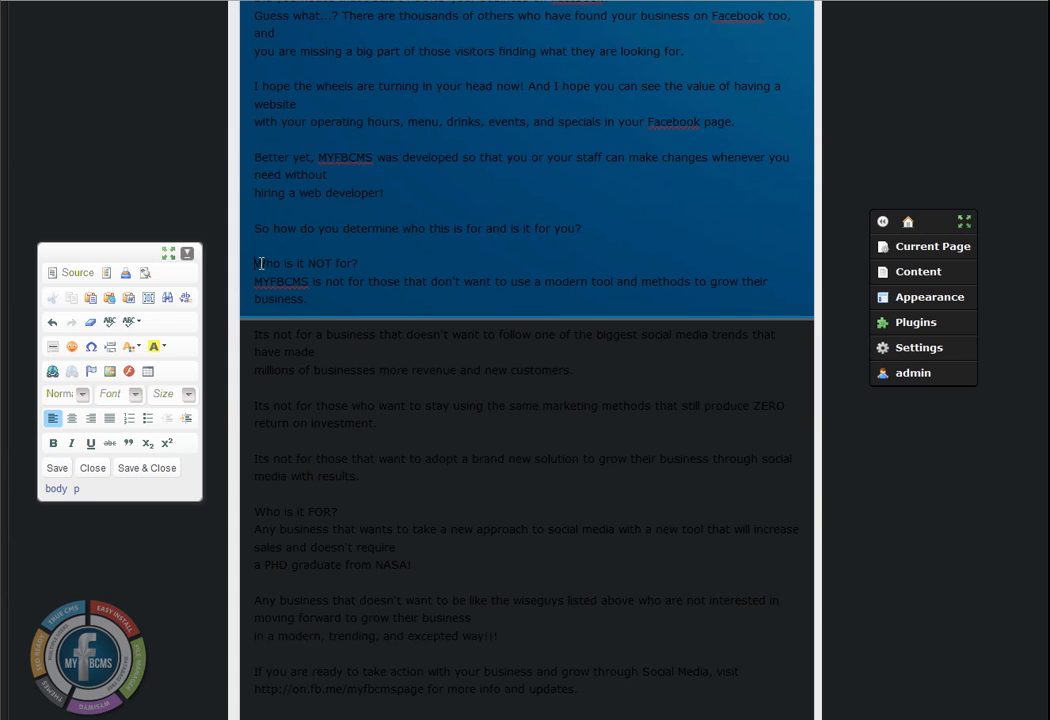
{"action": "left_click_drag", "start_coordinate": [256, 264], "coordinate": [362, 265]}
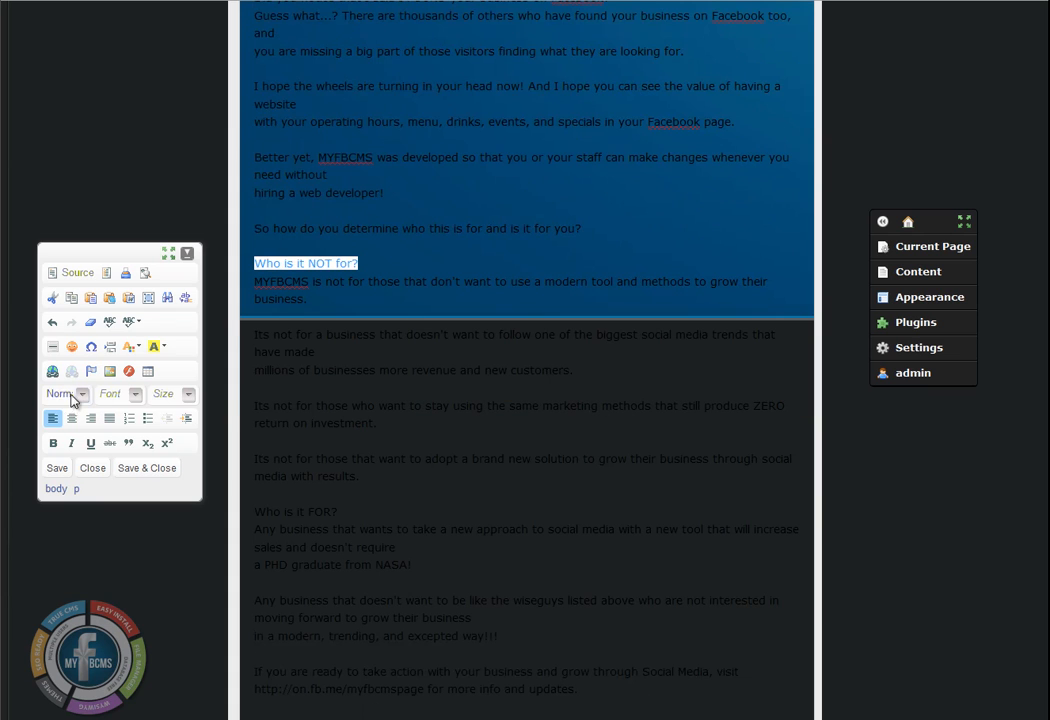
{"action": "left_click", "coordinate": [53, 443]}
{"action": "left_click", "coordinate": [373, 334]}
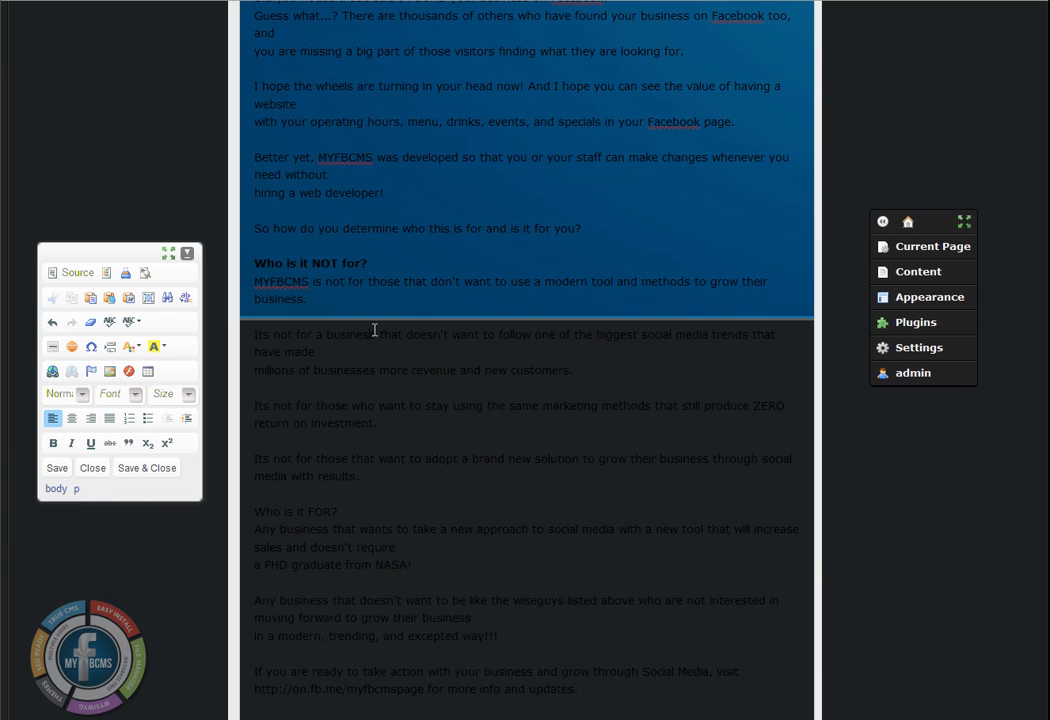
{"action": "scroll", "coordinate": [310, 331], "scroll_direction": "down", "scroll_amount": 3}
{"action": "left_click_drag", "start_coordinate": [255, 331], "coordinate": [339, 331]}
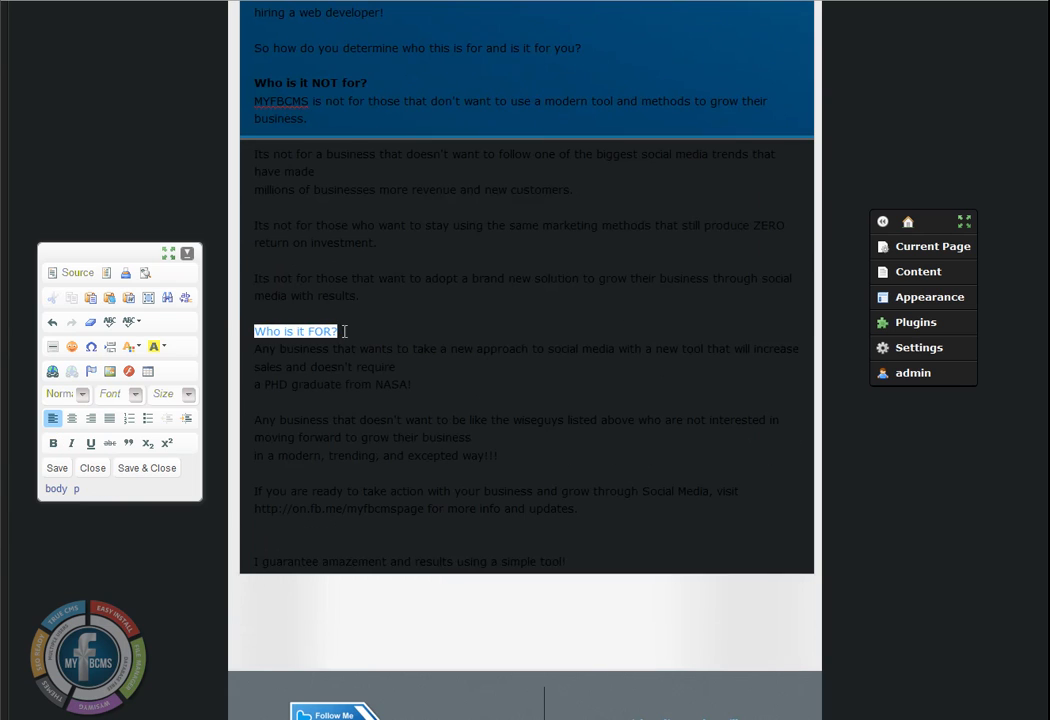
{"action": "left_click", "coordinate": [53, 443]}
{"action": "left_click", "coordinate": [410, 380]}
Step: Review the formatted article, save the page content and close the editor
{"action": "scroll", "coordinate": [491, 405], "scroll_direction": "up", "scroll_amount": 5}
{"action": "scroll", "coordinate": [491, 405], "scroll_direction": "up", "scroll_amount": 4}
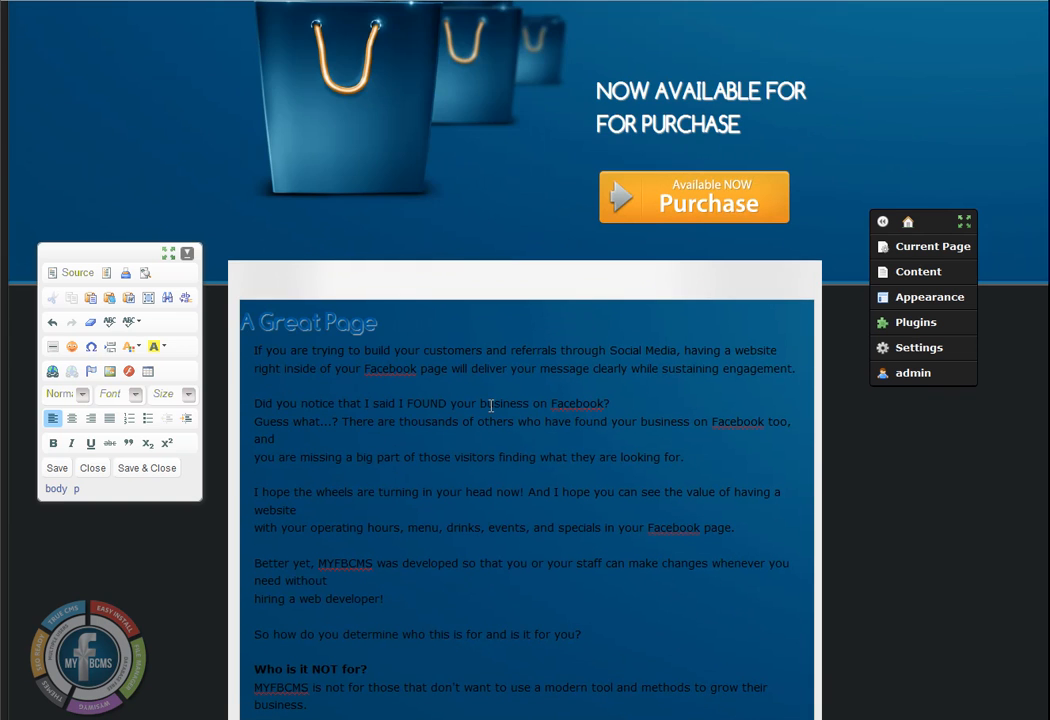
{"action": "scroll", "coordinate": [521, 352], "scroll_direction": "down", "scroll_amount": 3}
{"action": "scroll", "coordinate": [330, 280], "scroll_direction": "down", "scroll_amount": 7}
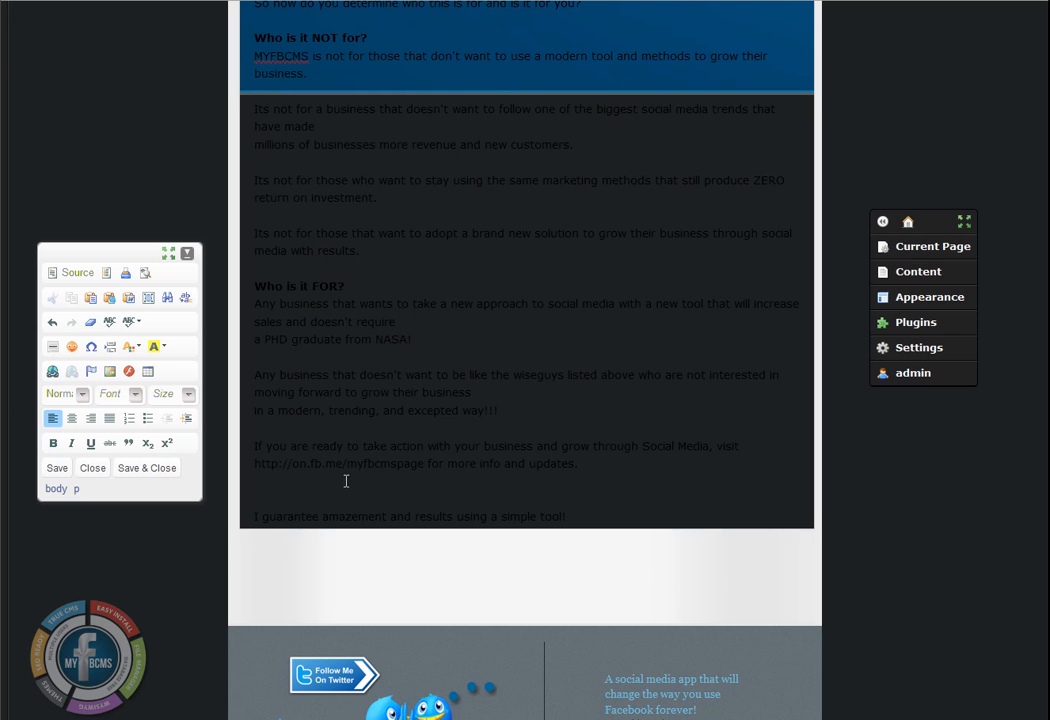
{"action": "scroll", "coordinate": [536, 376], "scroll_direction": "up", "scroll_amount": 6}
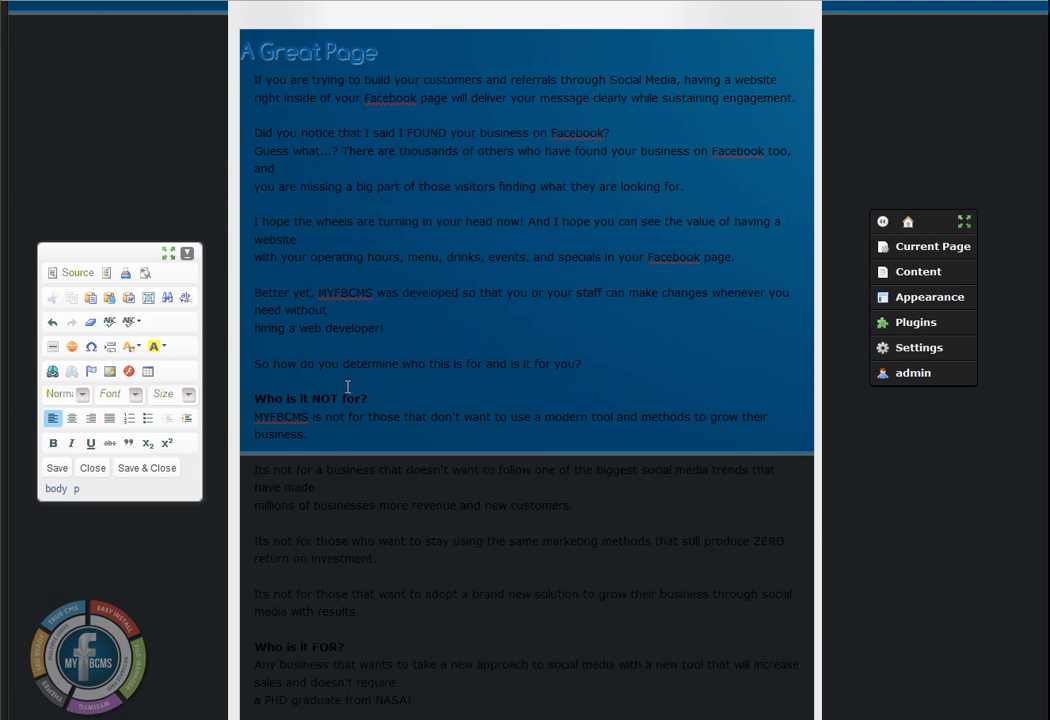
{"action": "left_click", "coordinate": [158, 469]}
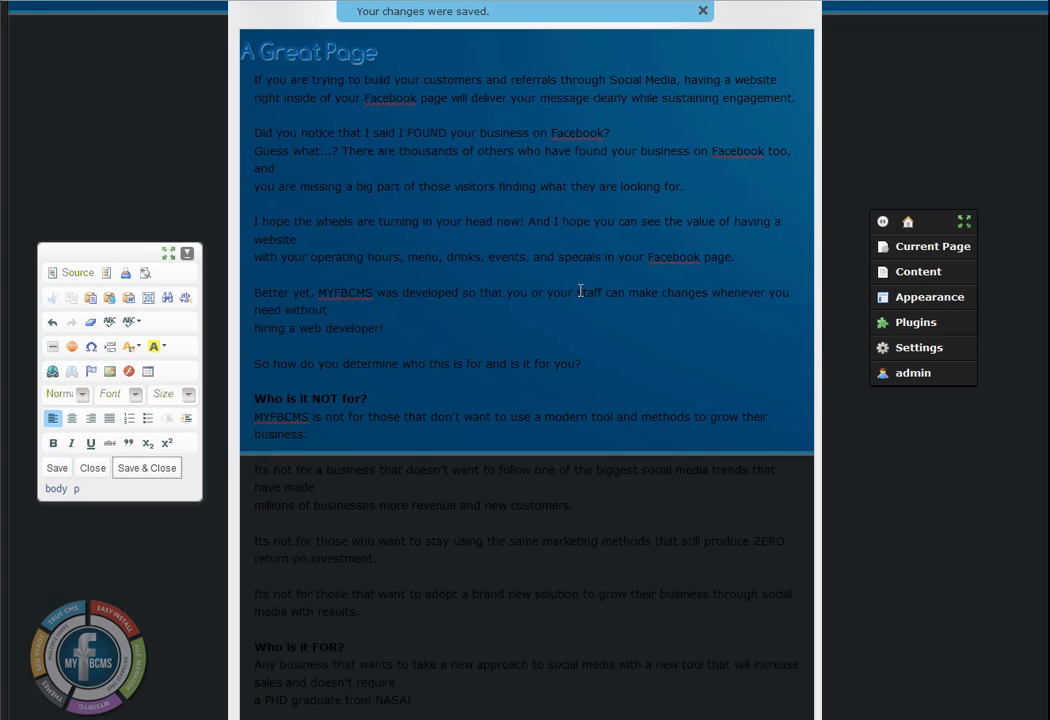
Step: Look over the saved article and reopen the content of A Great Page for editing
{"action": "scroll", "coordinate": [559, 309], "scroll_direction": "down", "scroll_amount": 10}
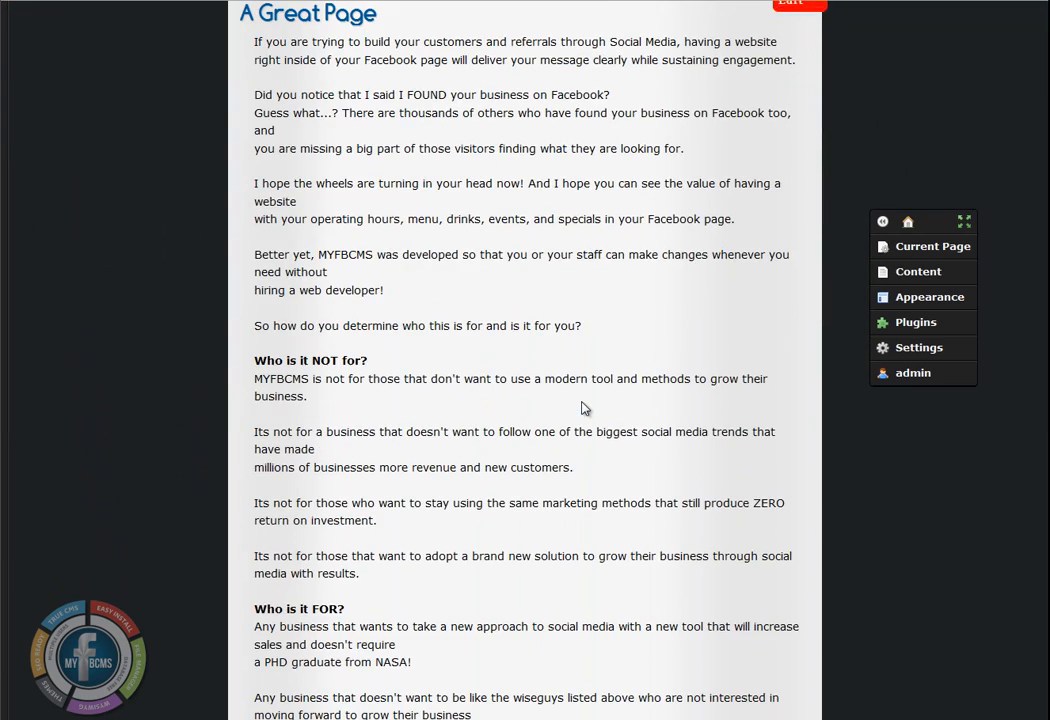
{"action": "scroll", "coordinate": [488, 380], "scroll_direction": "up", "scroll_amount": 9}
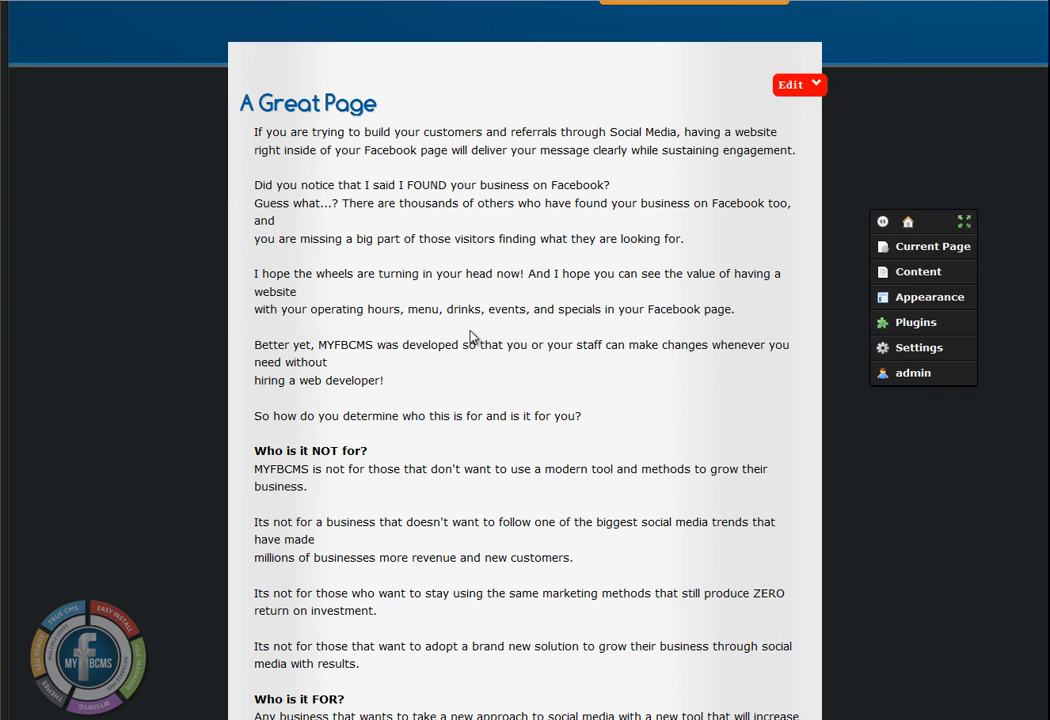
{"action": "scroll", "coordinate": [470, 336], "scroll_direction": "up", "scroll_amount": 3}
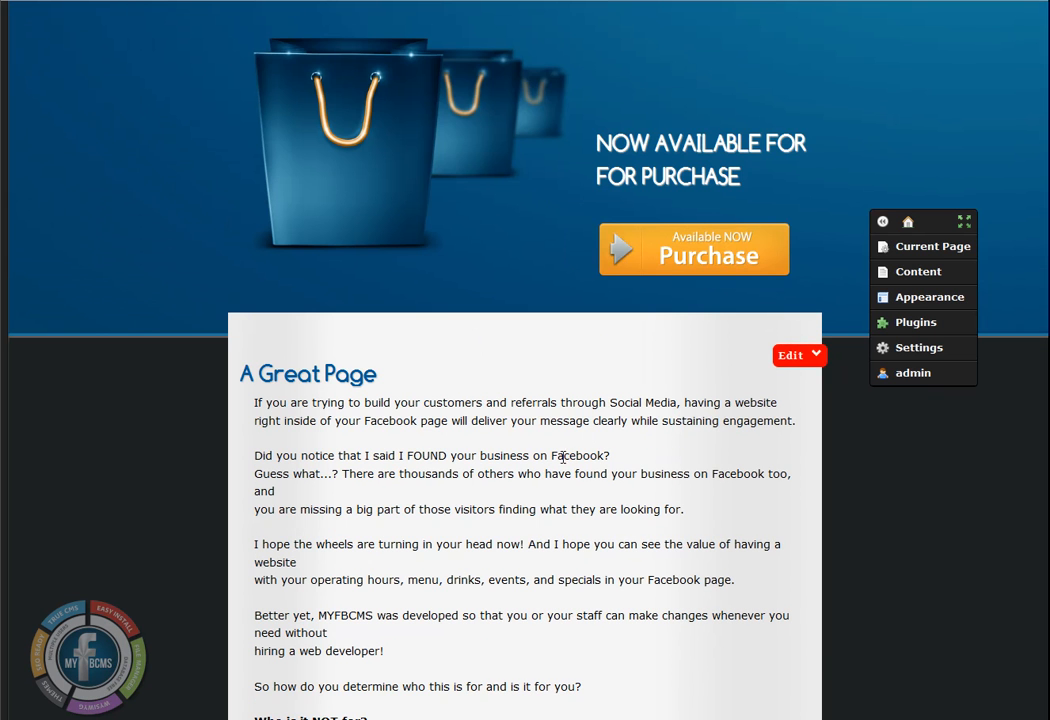
{"action": "scroll", "coordinate": [540, 452], "scroll_direction": "down", "scroll_amount": 3}
{"action": "scroll", "coordinate": [485, 443], "scroll_direction": "down", "scroll_amount": 3}
{"action": "scroll", "coordinate": [485, 443], "scroll_direction": "up", "scroll_amount": 5}
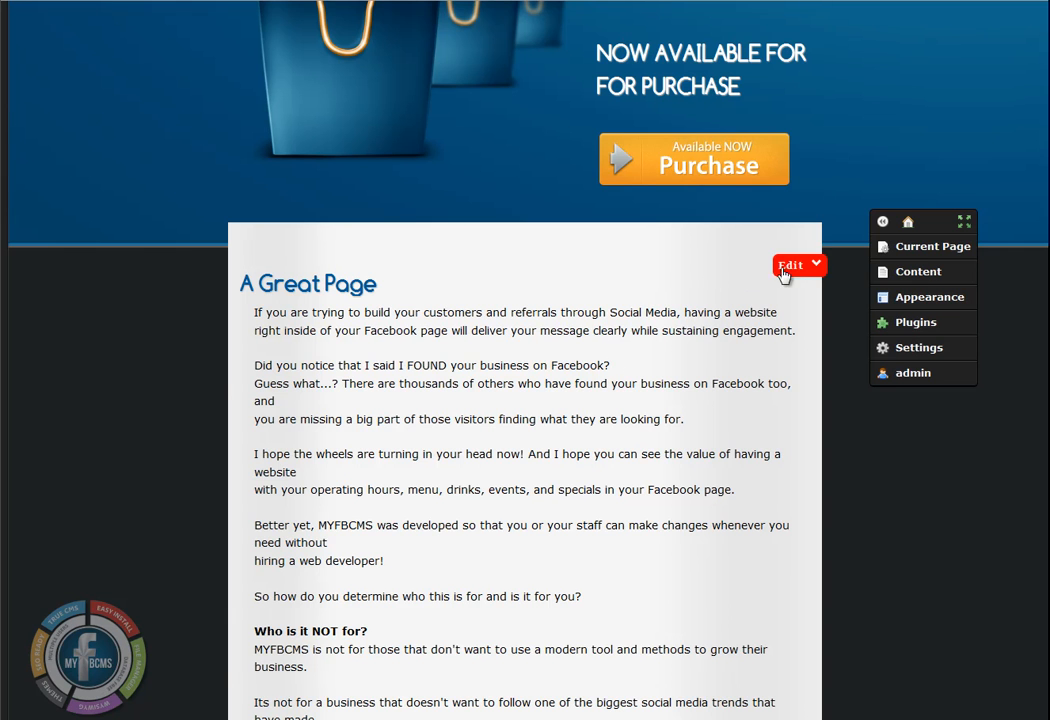
{"action": "left_click", "coordinate": [786, 268]}
{"action": "left_click", "coordinate": [786, 268]}
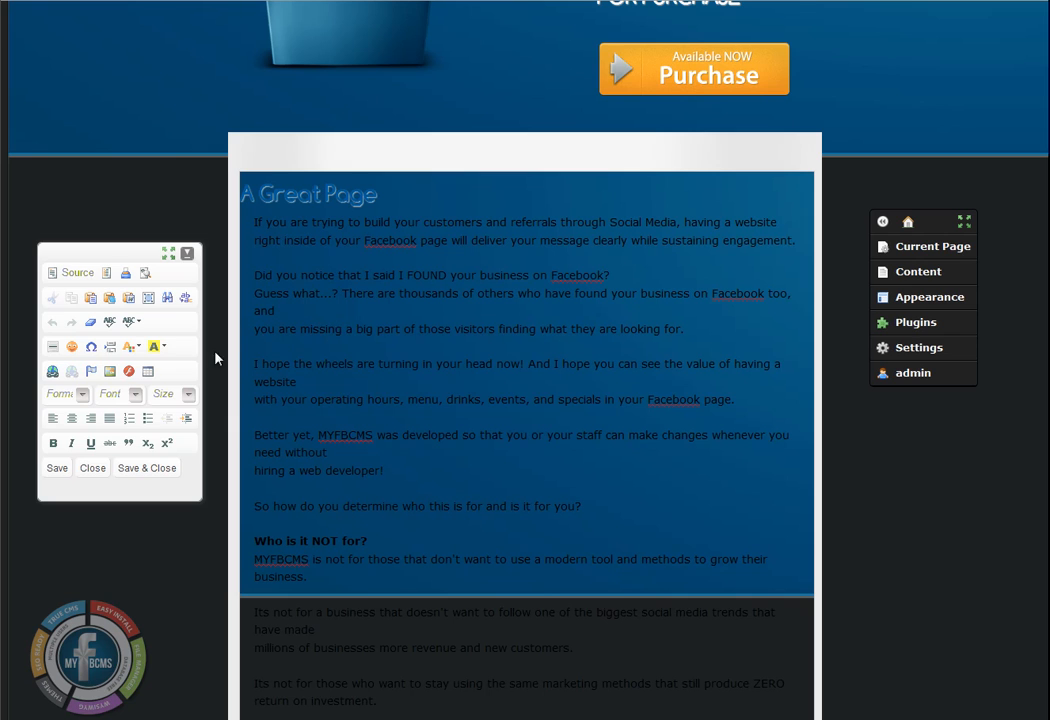
Step: Start inserting an image and upload the logo2 picture from the local images folder to the server's image folder
{"action": "left_click", "coordinate": [111, 373]}
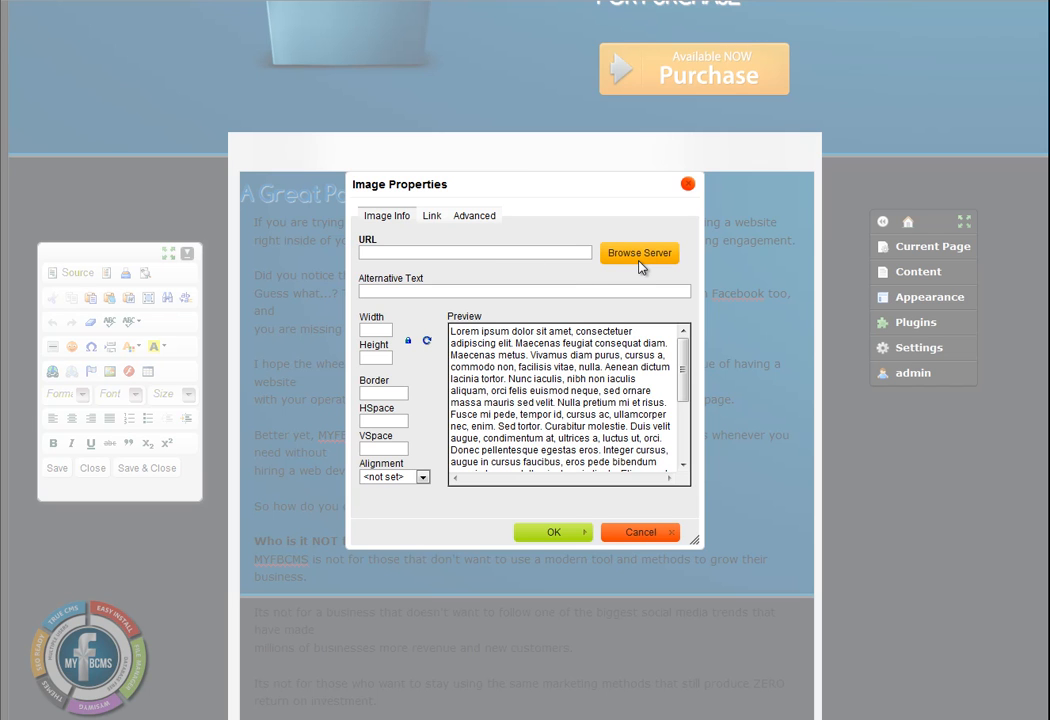
{"action": "left_click", "coordinate": [668, 262]}
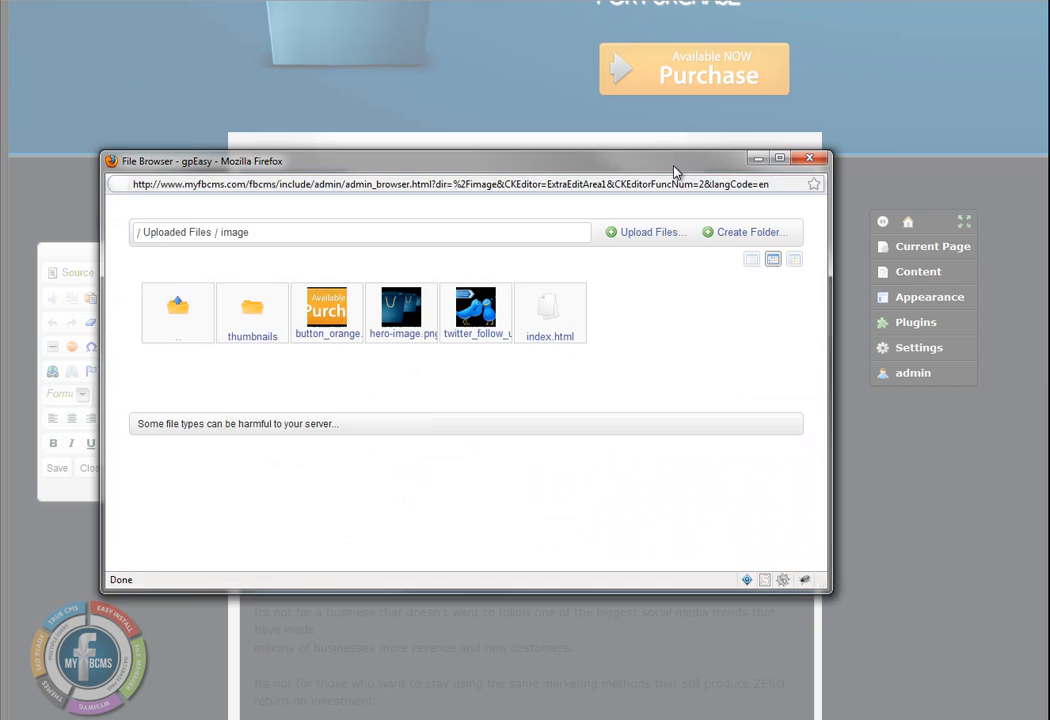
{"action": "left_click_drag", "start_coordinate": [671, 168], "coordinate": [752, 133]}
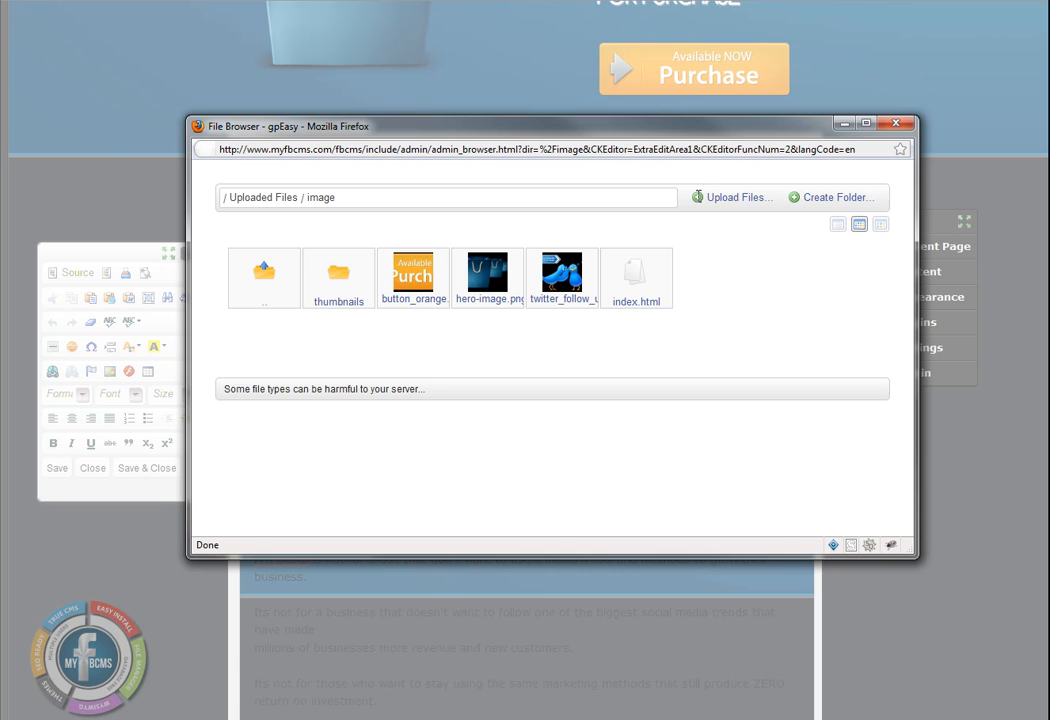
{"action": "left_click", "coordinate": [702, 198]}
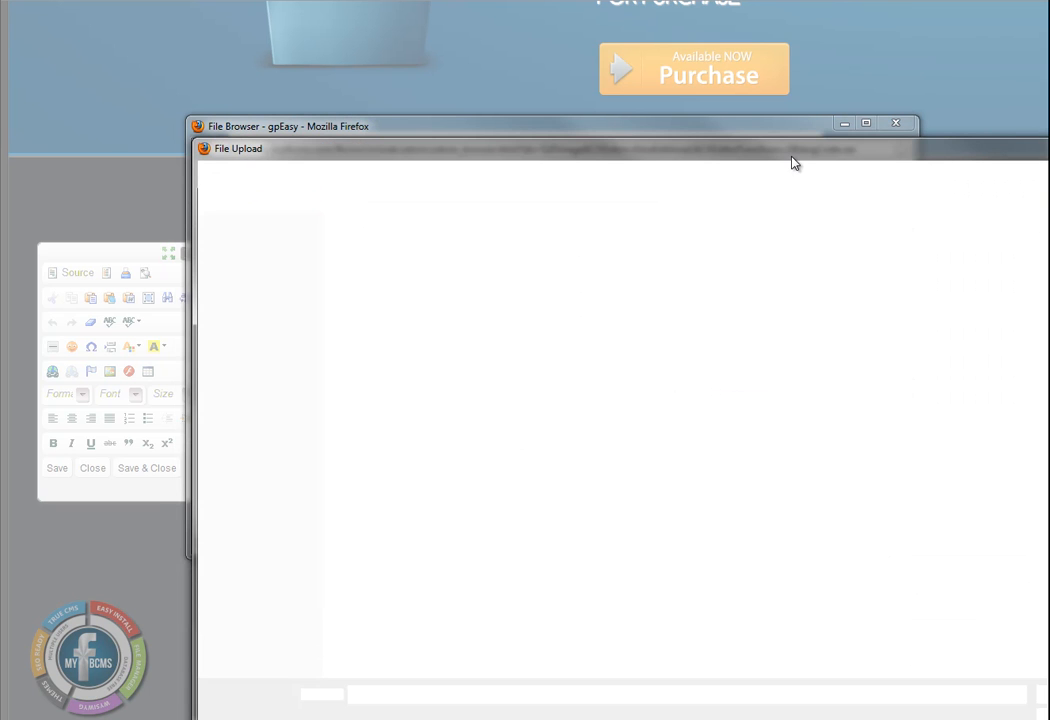
{"action": "left_click_drag", "start_coordinate": [797, 157], "coordinate": [623, 51]}
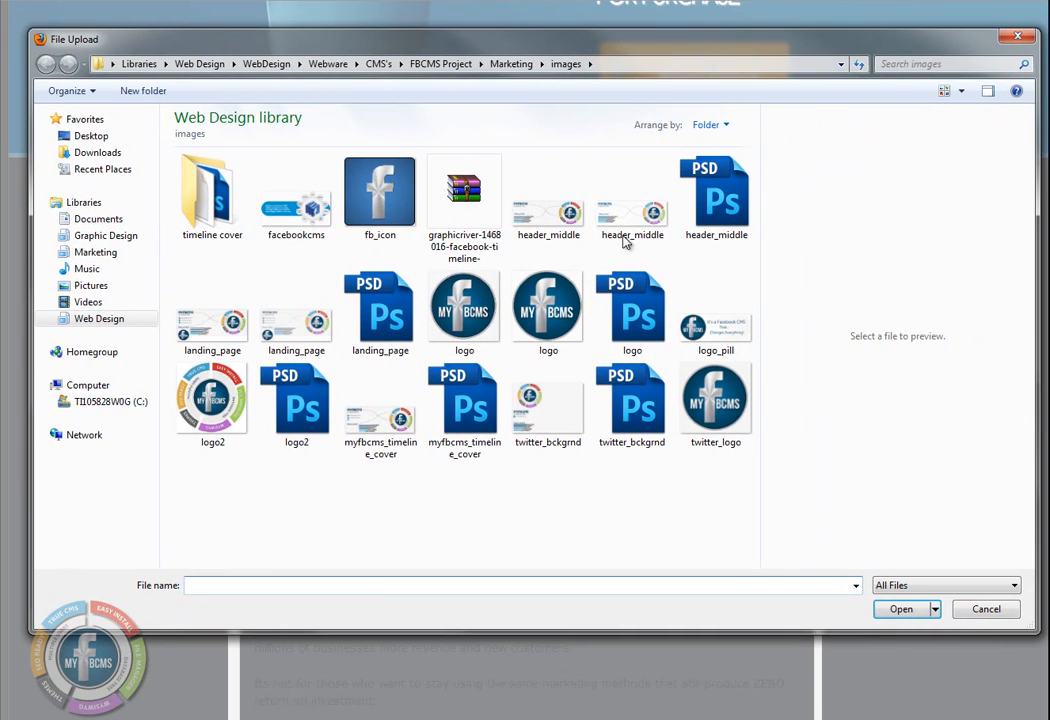
{"action": "left_click", "coordinate": [214, 410]}
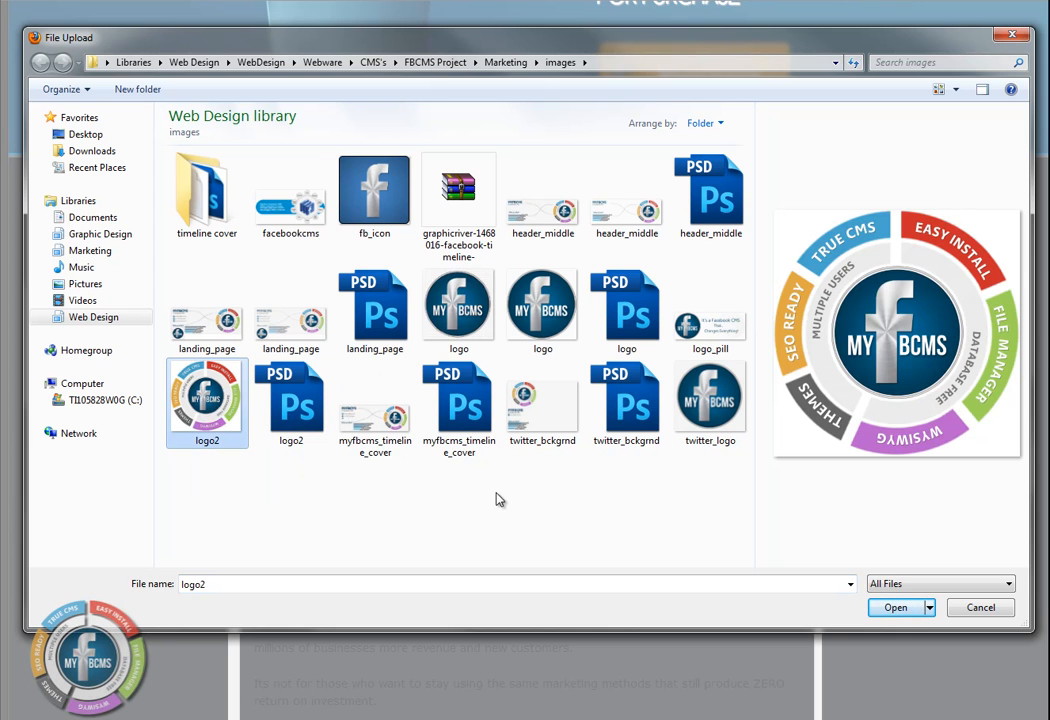
{"action": "left_click", "coordinate": [893, 608]}
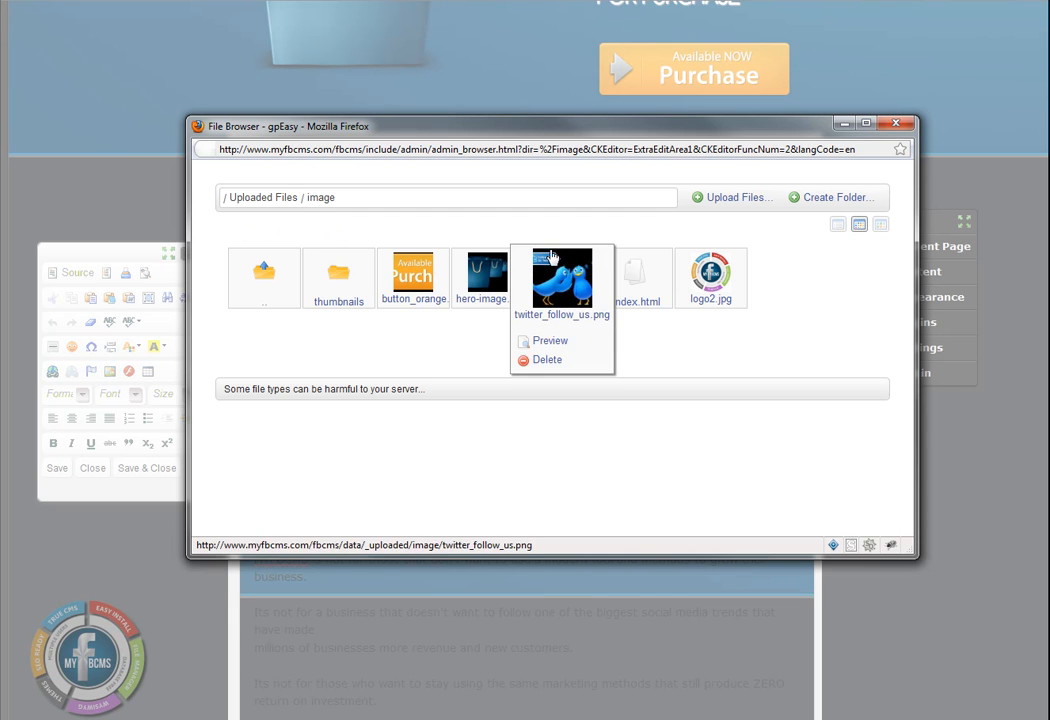
Step: Use the uploaded logo2.jpg as the image source and set its alignment to Left
{"action": "mouse_move", "coordinate": [734, 286]}
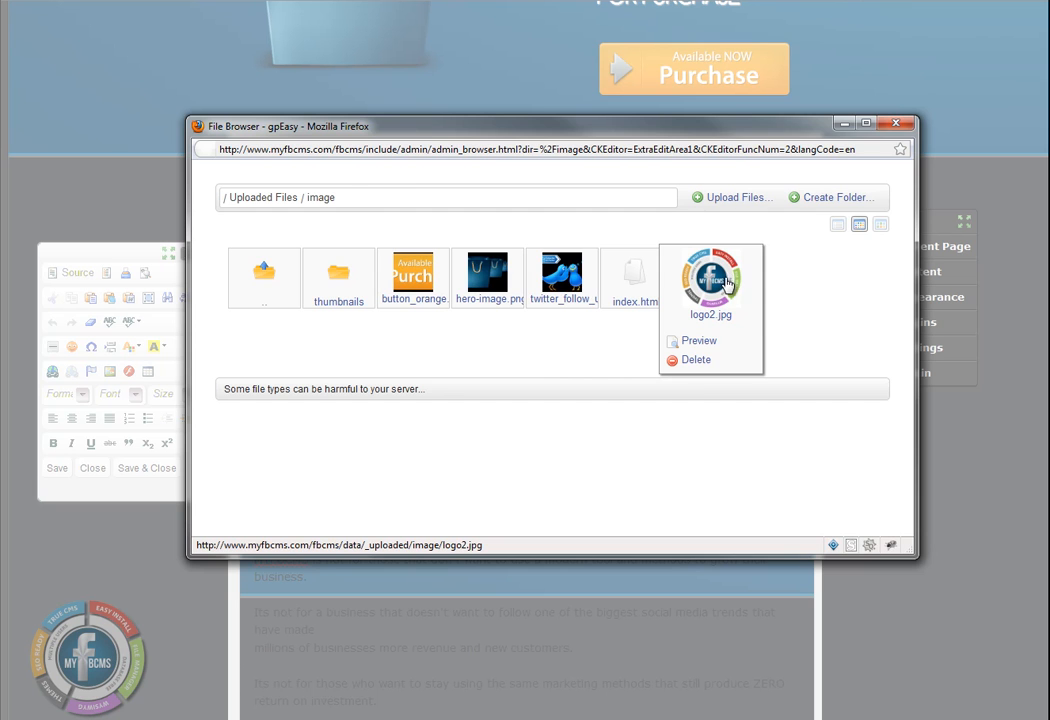
{"action": "left_click", "coordinate": [732, 286]}
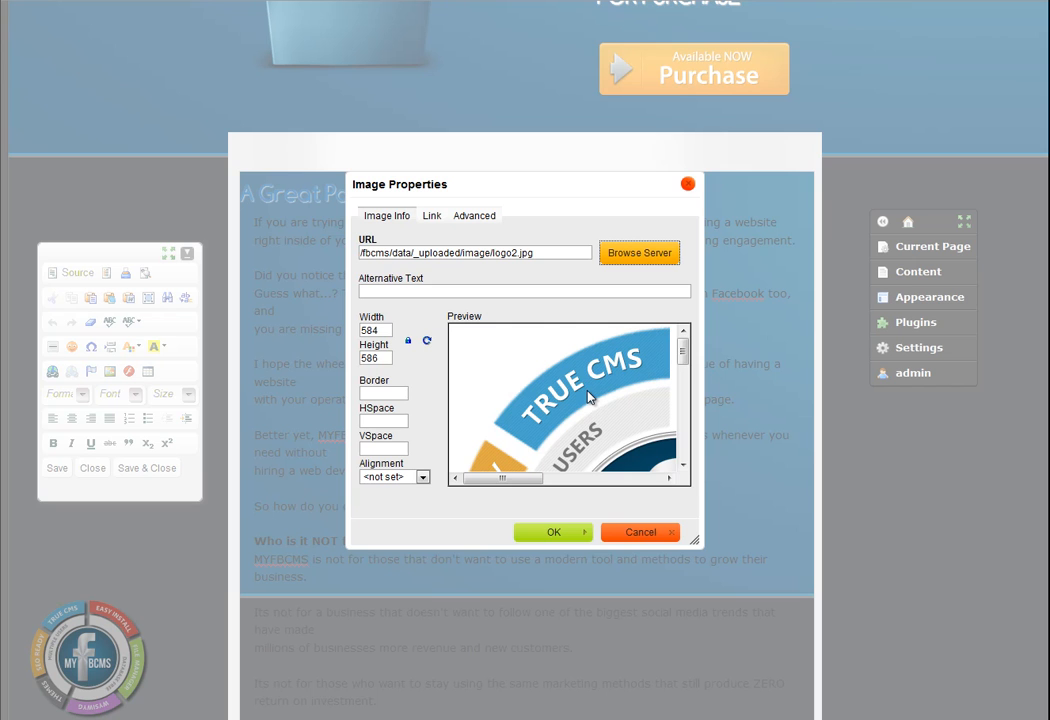
{"action": "left_click", "coordinate": [423, 477]}
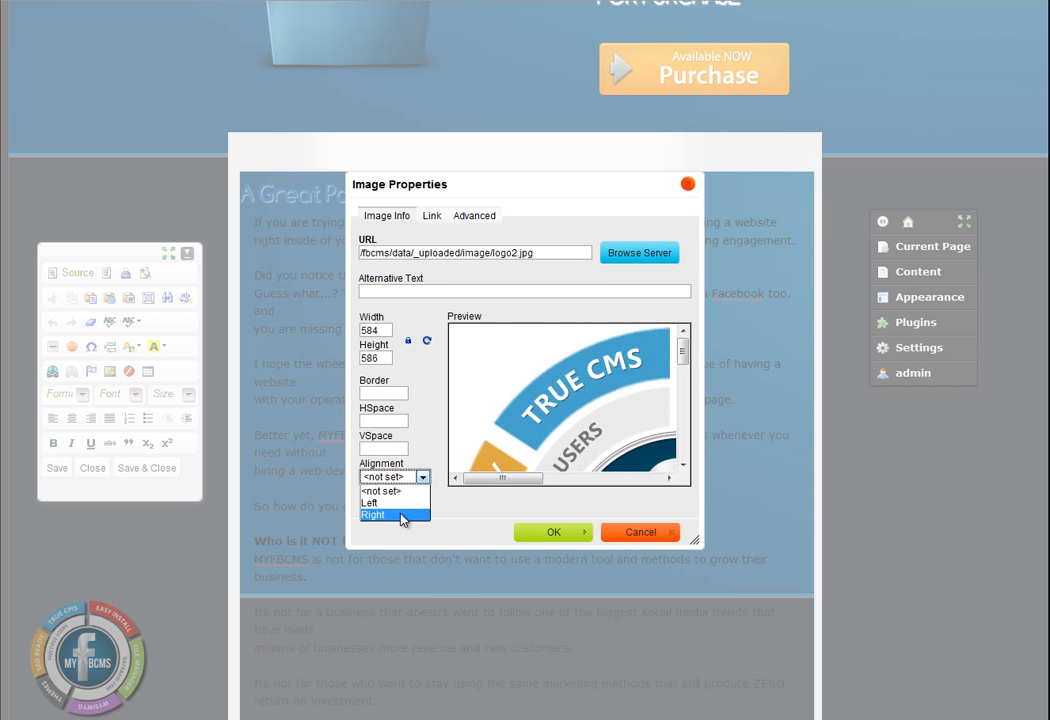
{"action": "left_click", "coordinate": [401, 503]}
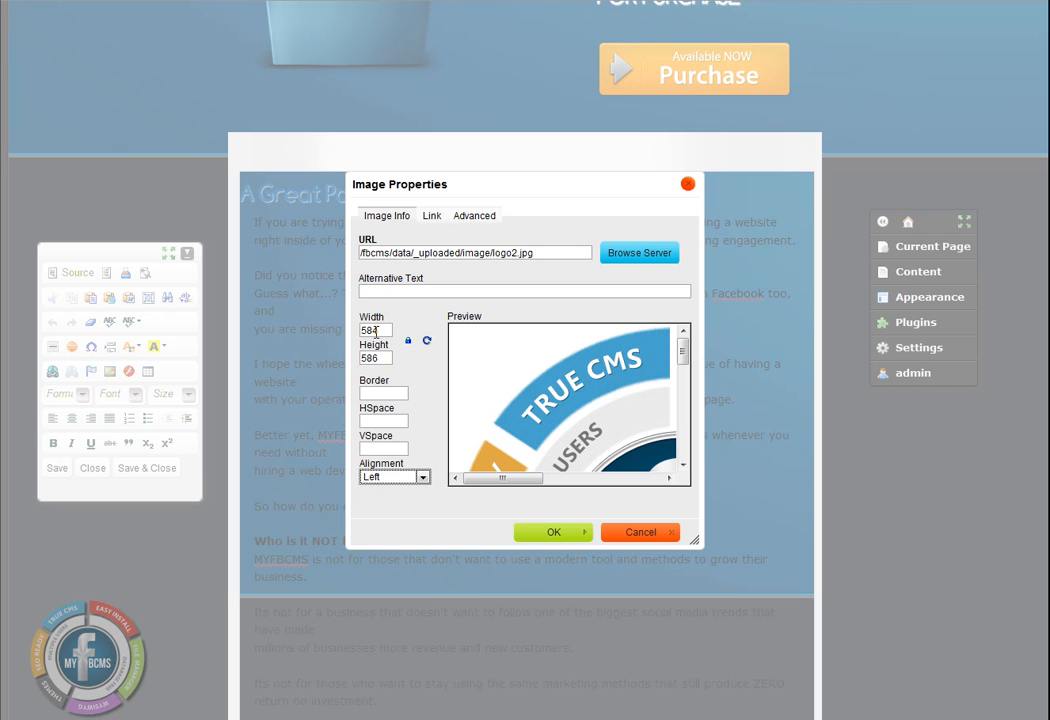
Step: Set the logo's width to 200 with its proportions locked and insert it at the start of the article
{"action": "left_click", "coordinate": [411, 344]}
{"action": "left_click", "coordinate": [411, 344]}
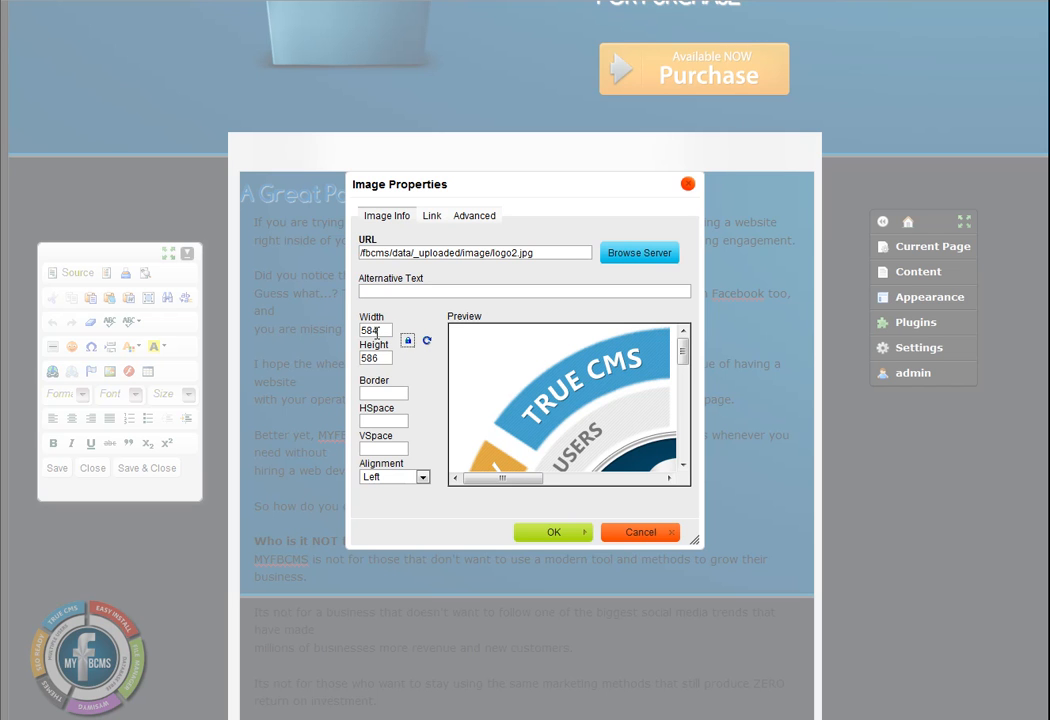
{"action": "double_click", "coordinate": [381, 330]}
{"action": "type", "text": "250"}
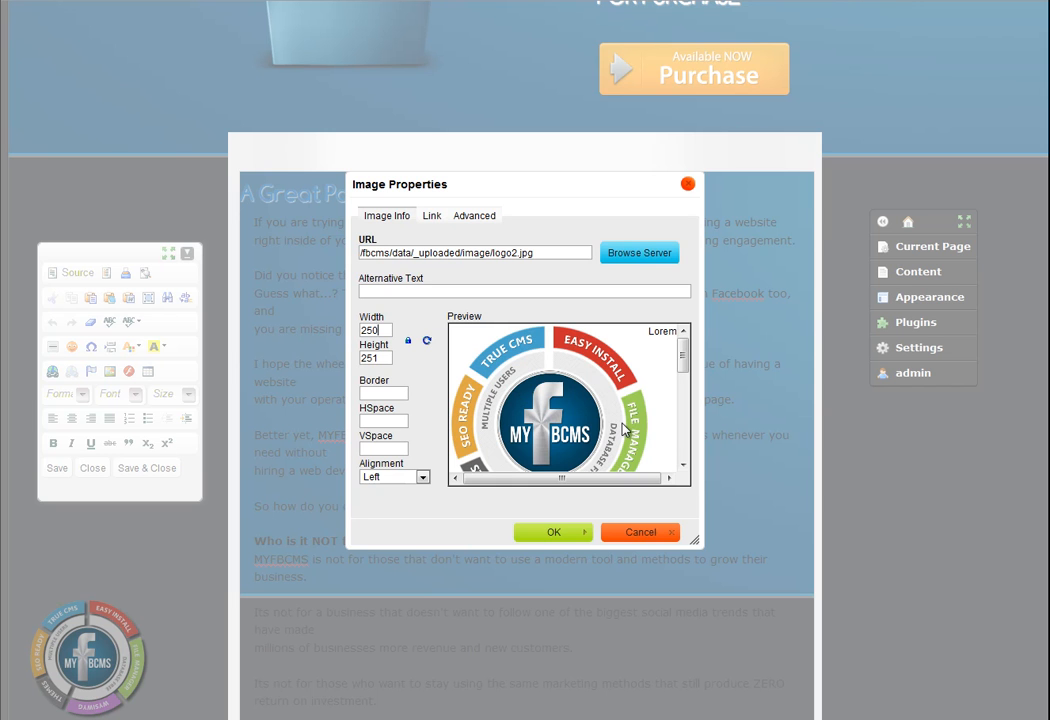
{"action": "double_click", "coordinate": [381, 330]}
{"action": "type", "text": "200"}
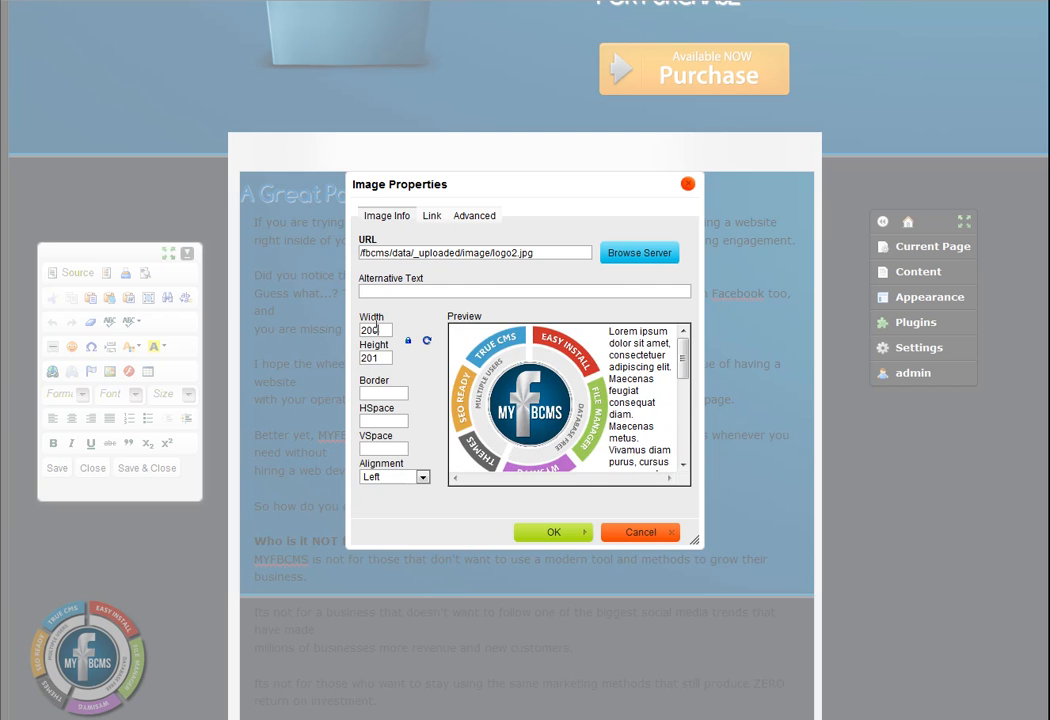
{"action": "left_click", "coordinate": [553, 534]}
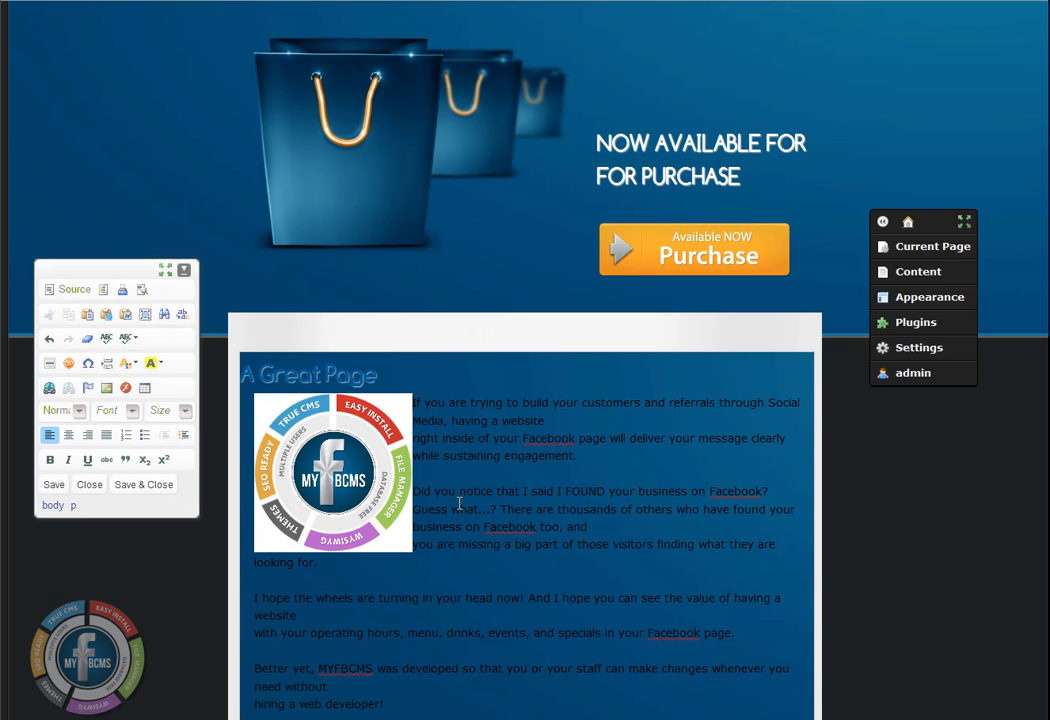
Step: Try enlarging the inserted logo directly in the article and scale it back to about its former size
{"action": "scroll", "coordinate": [505, 464], "scroll_direction": "down", "scroll_amount": 2}
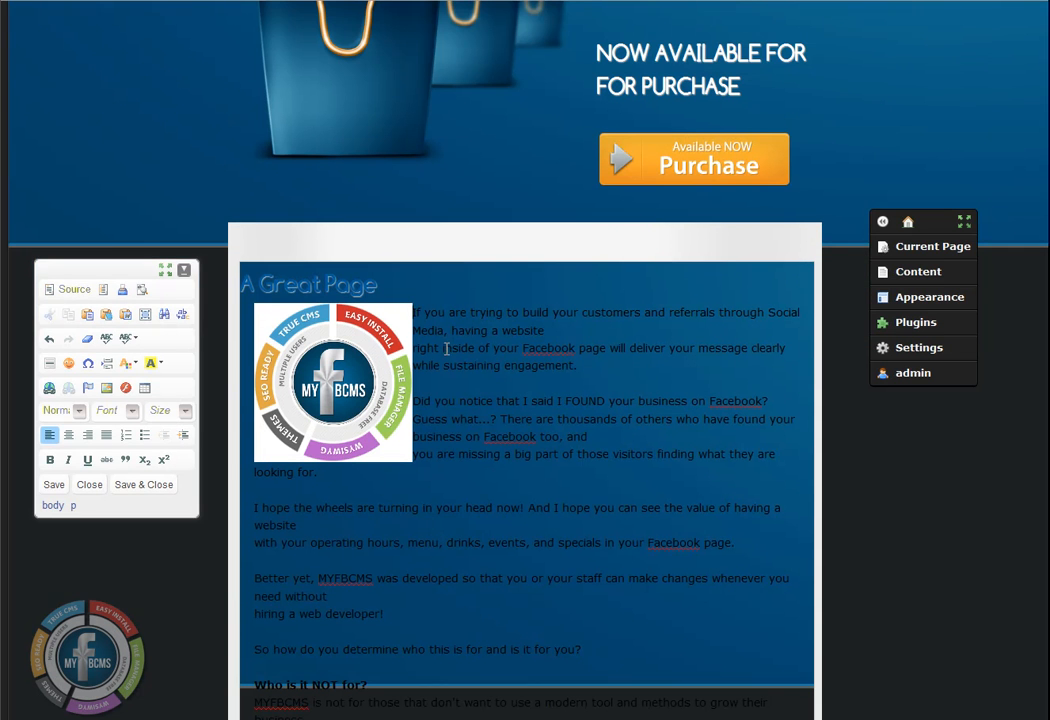
{"action": "left_click", "coordinate": [376, 361]}
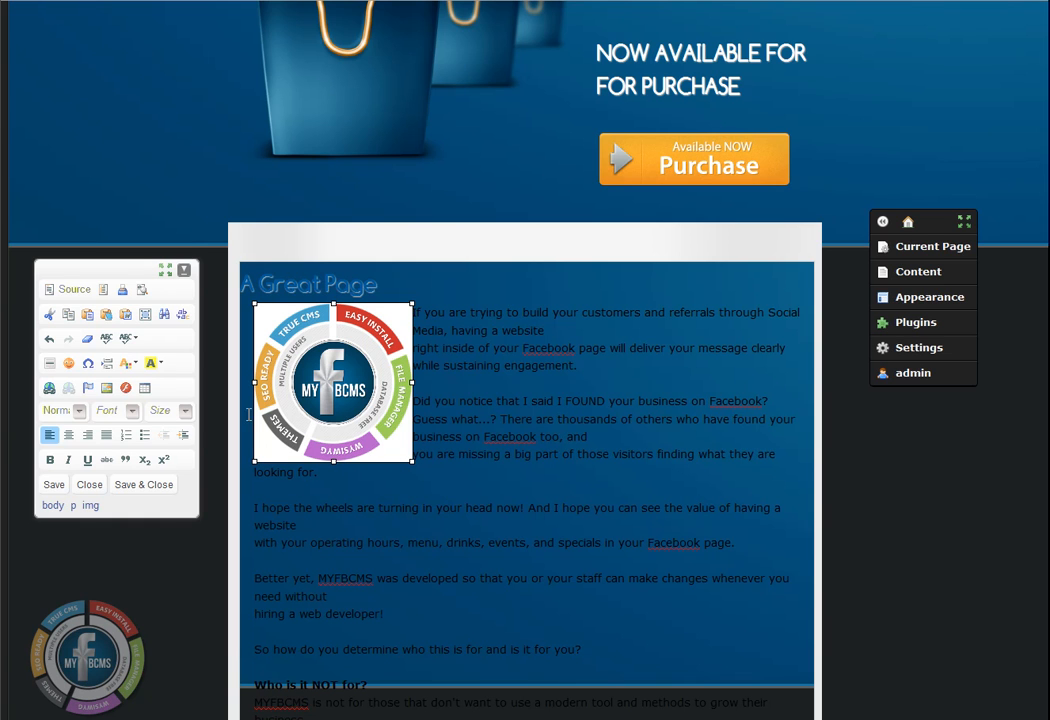
{"action": "left_click_drag", "start_coordinate": [411, 462], "coordinate": [447, 499]}
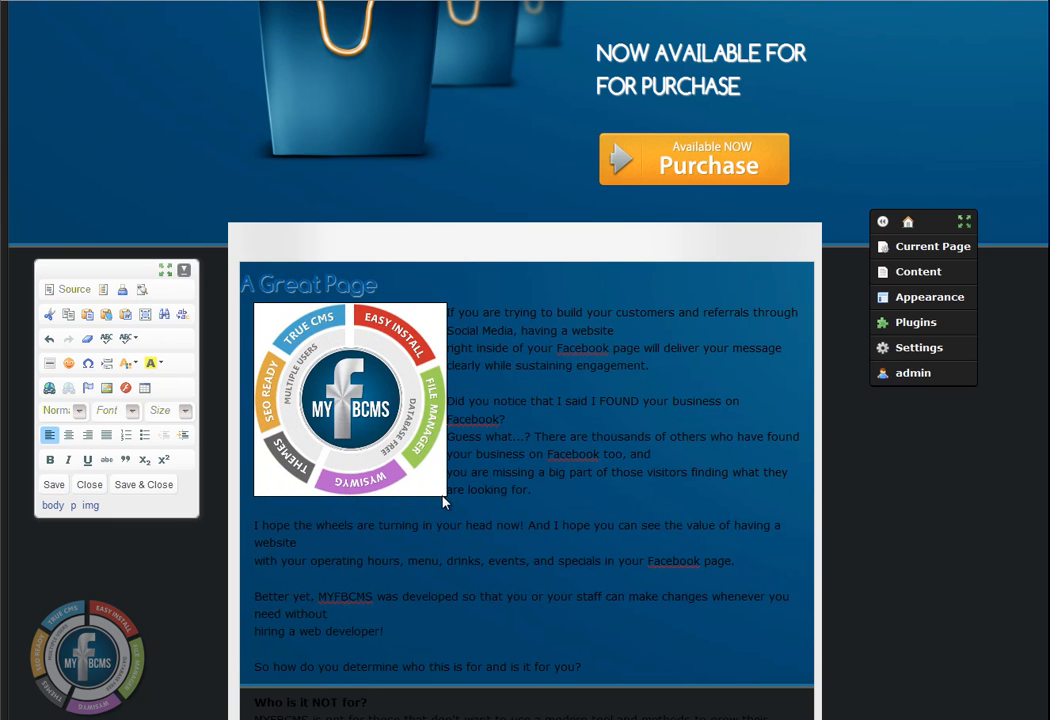
{"action": "left_click", "coordinate": [440, 490]}
{"action": "left_click_drag", "start_coordinate": [444, 492], "coordinate": [412, 468]}
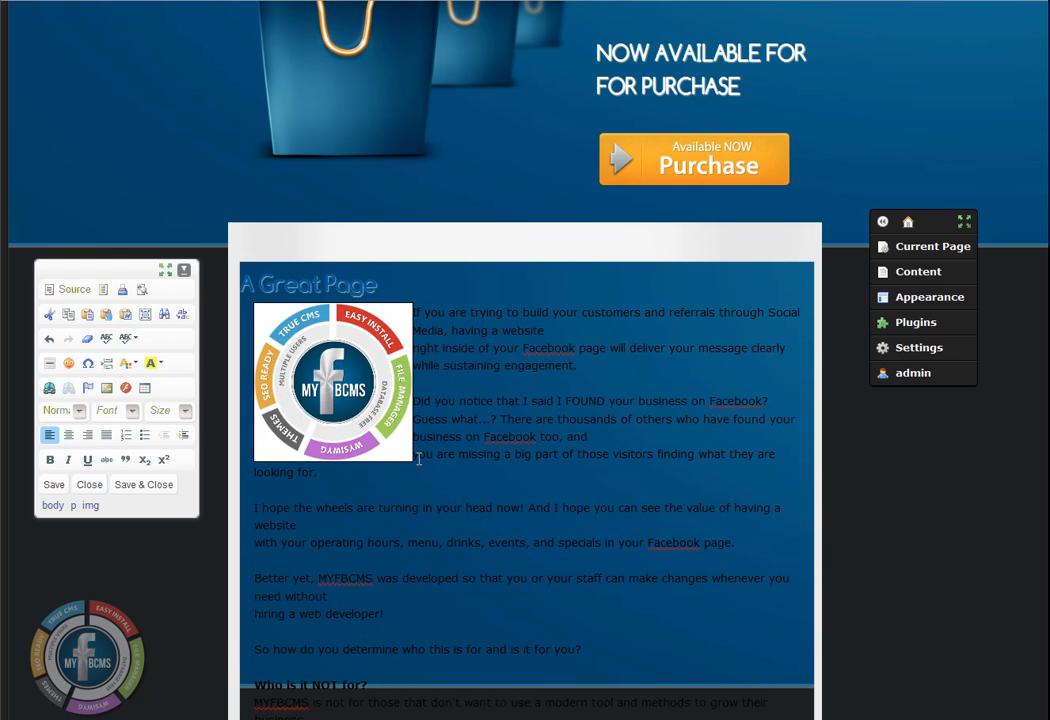
{"action": "left_click", "coordinate": [469, 433]}
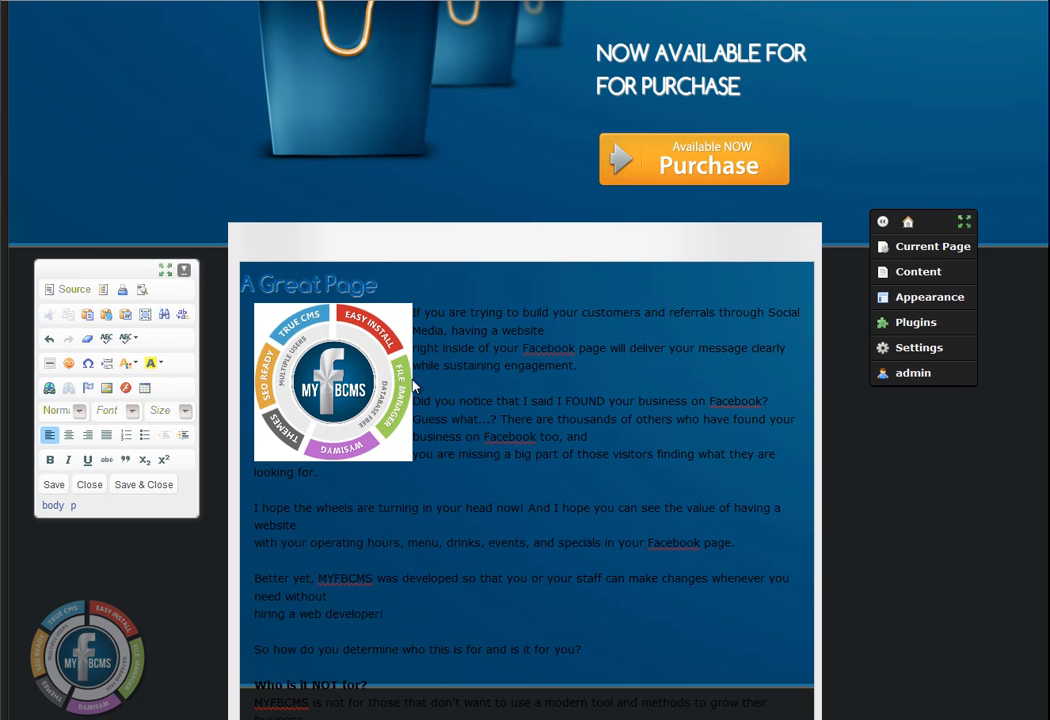
Step: Save the article with its logo, close the editor and review the finished page from start to end
{"action": "left_click", "coordinate": [145, 488]}
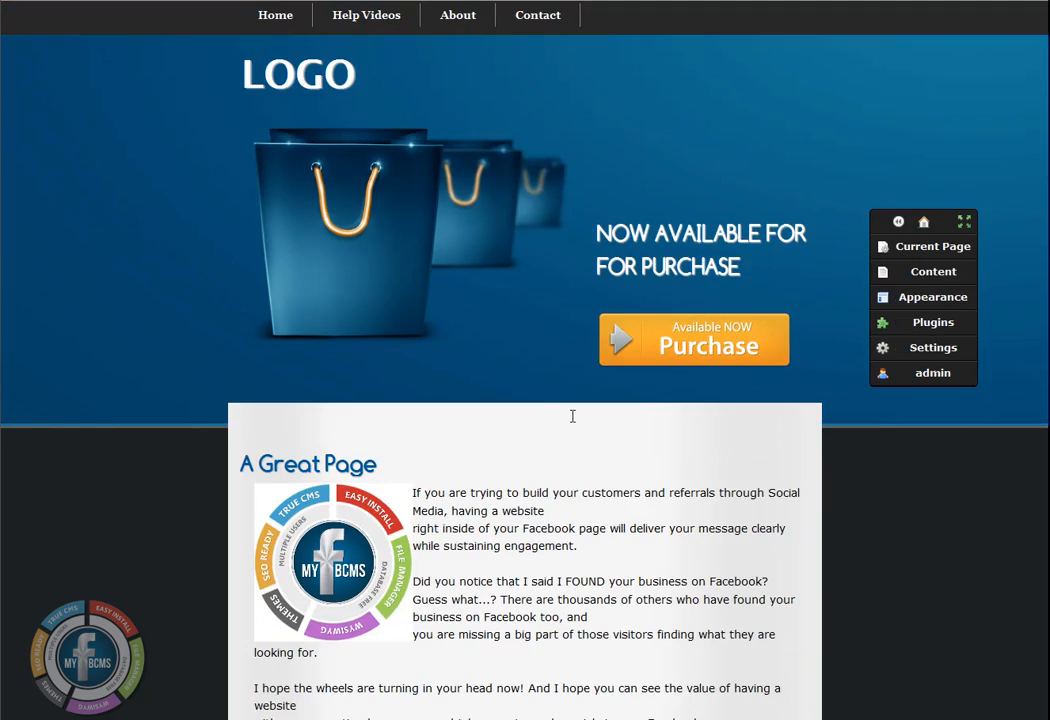
{"action": "scroll", "coordinate": [573, 416], "scroll_direction": "down", "scroll_amount": 8}
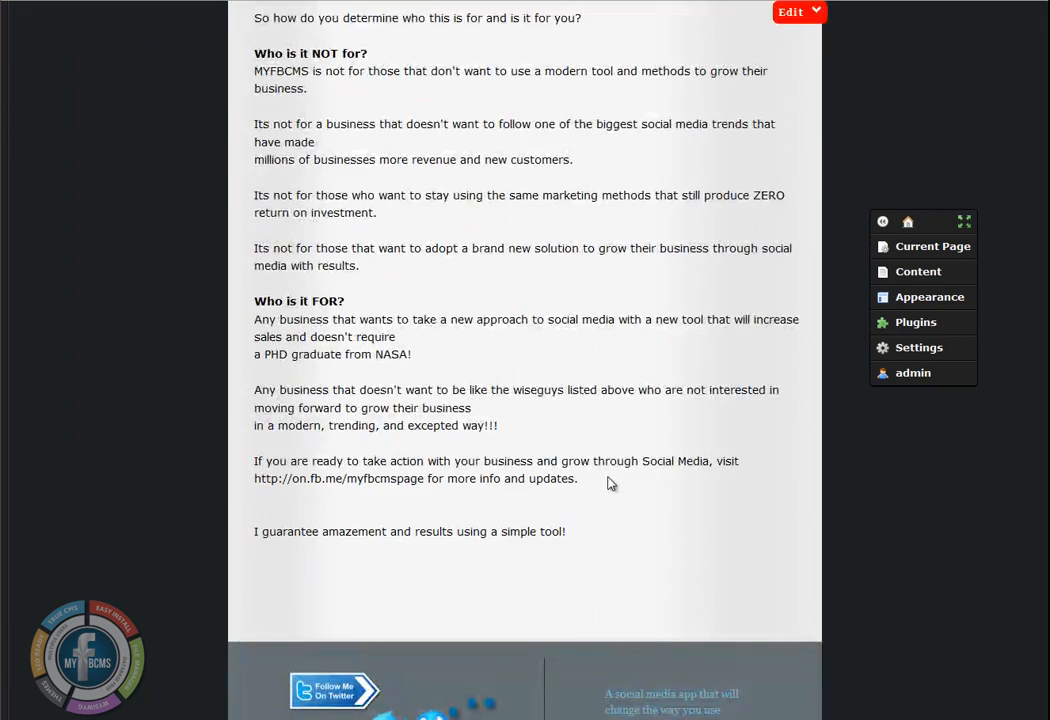
{"action": "scroll", "coordinate": [612, 484], "scroll_direction": "up", "scroll_amount": 8}
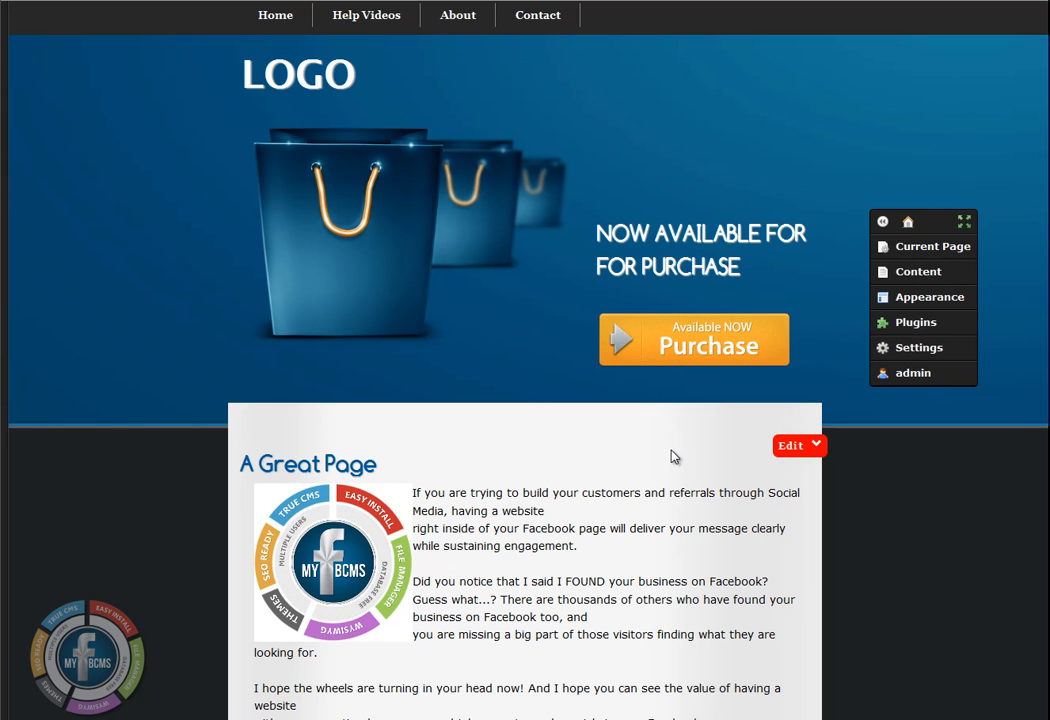
{"action": "scroll", "coordinate": [686, 483], "scroll_direction": "down", "scroll_amount": 3}
{"action": "scroll", "coordinate": [686, 483], "scroll_direction": "up", "scroll_amount": 3}
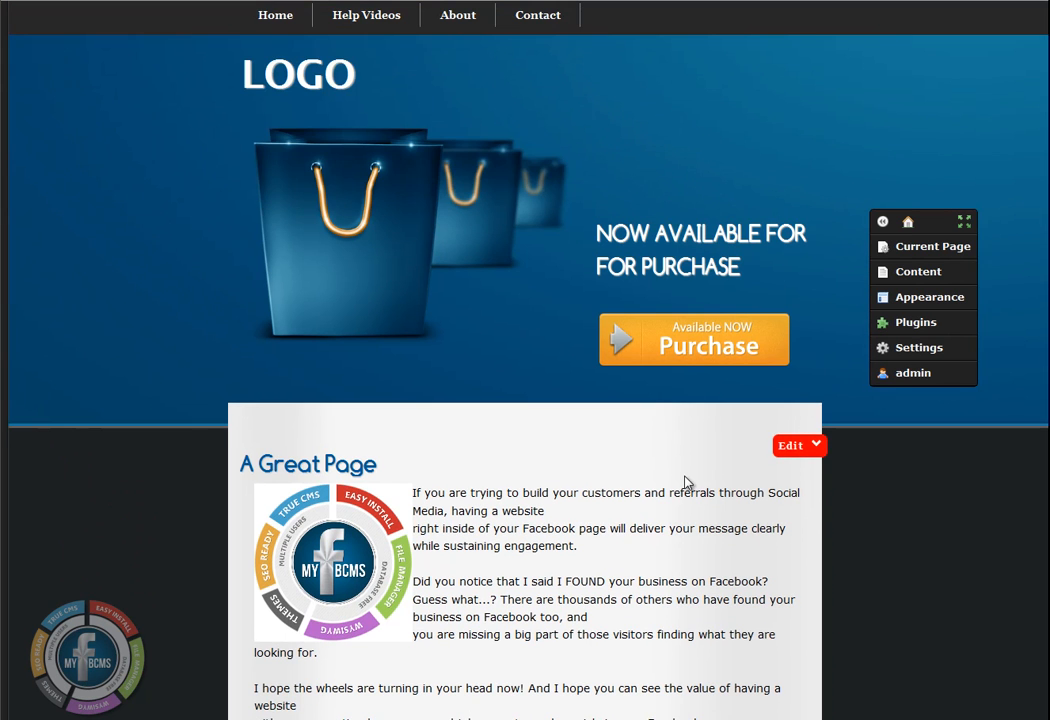
Step: Open the Page Manager and compare the Main Menu entries with the site's navigation links
{"action": "left_click", "coordinate": [916, 279]}
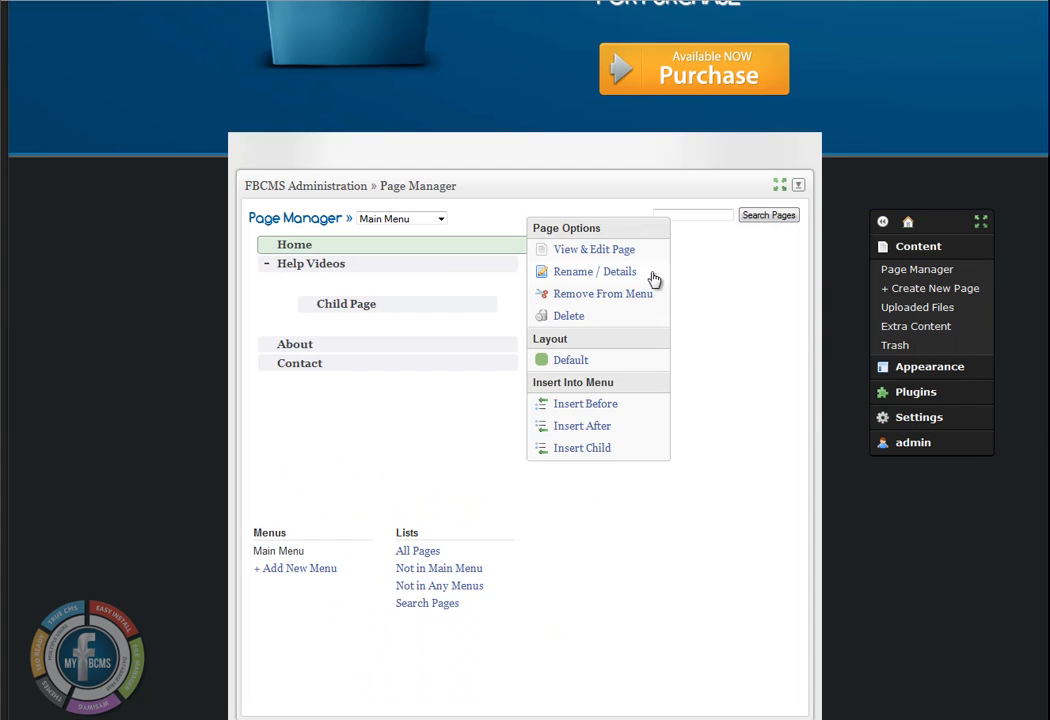
{"action": "scroll", "coordinate": [331, 643], "scroll_direction": "up", "scroll_amount": 3}
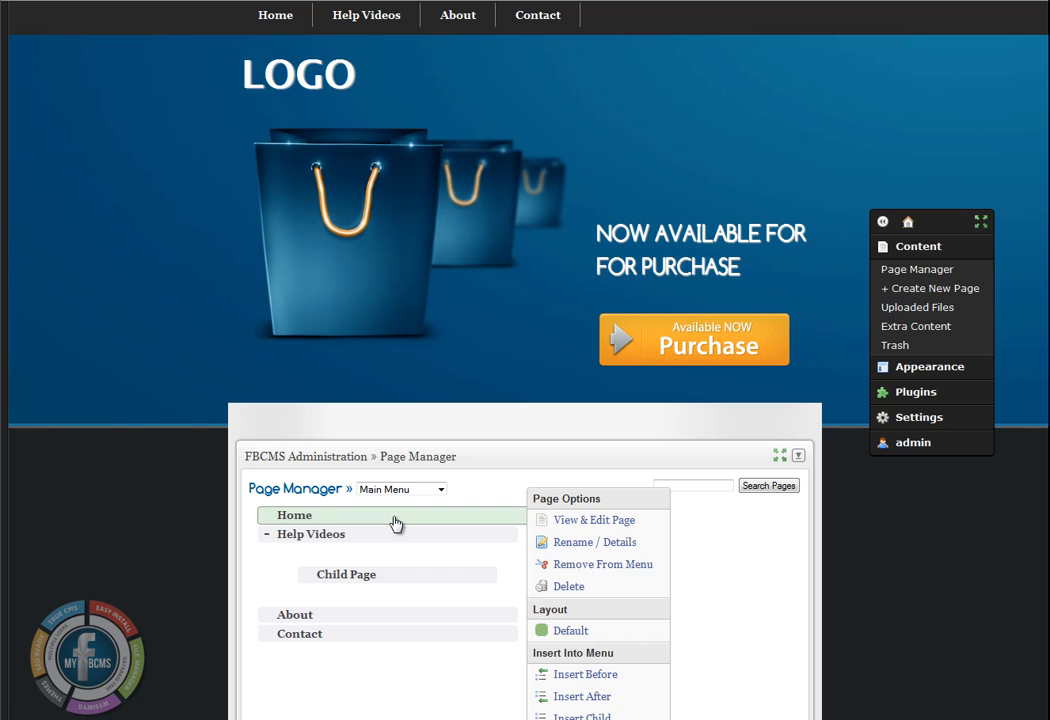
{"action": "mouse_move", "coordinate": [348, 240]}
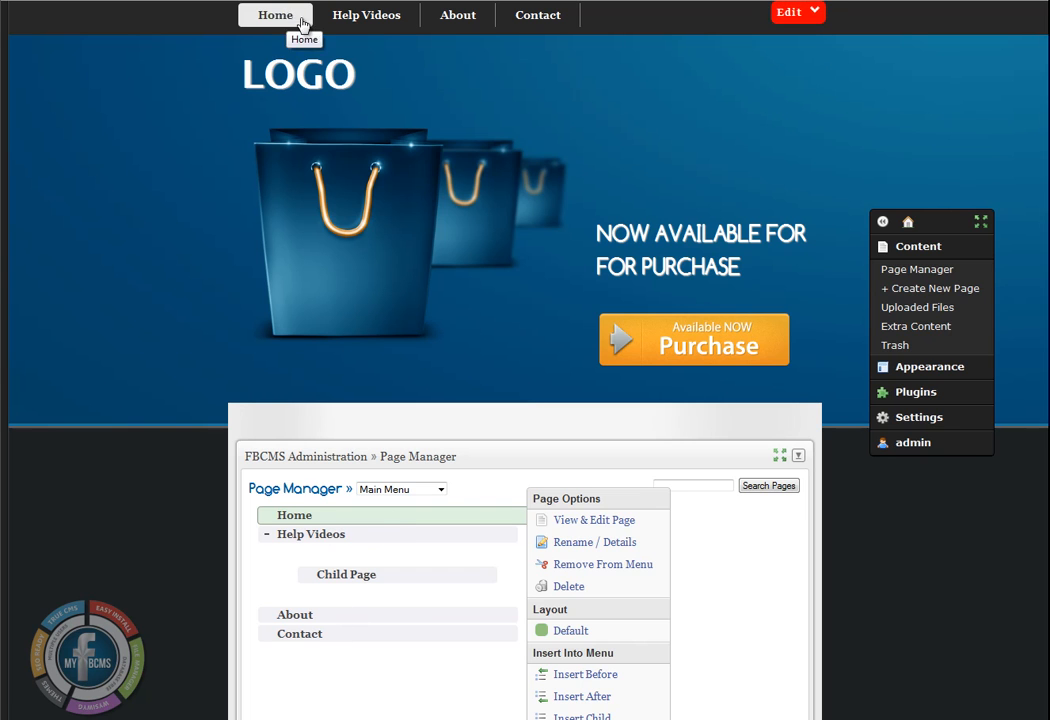
{"action": "mouse_move", "coordinate": [383, 25]}
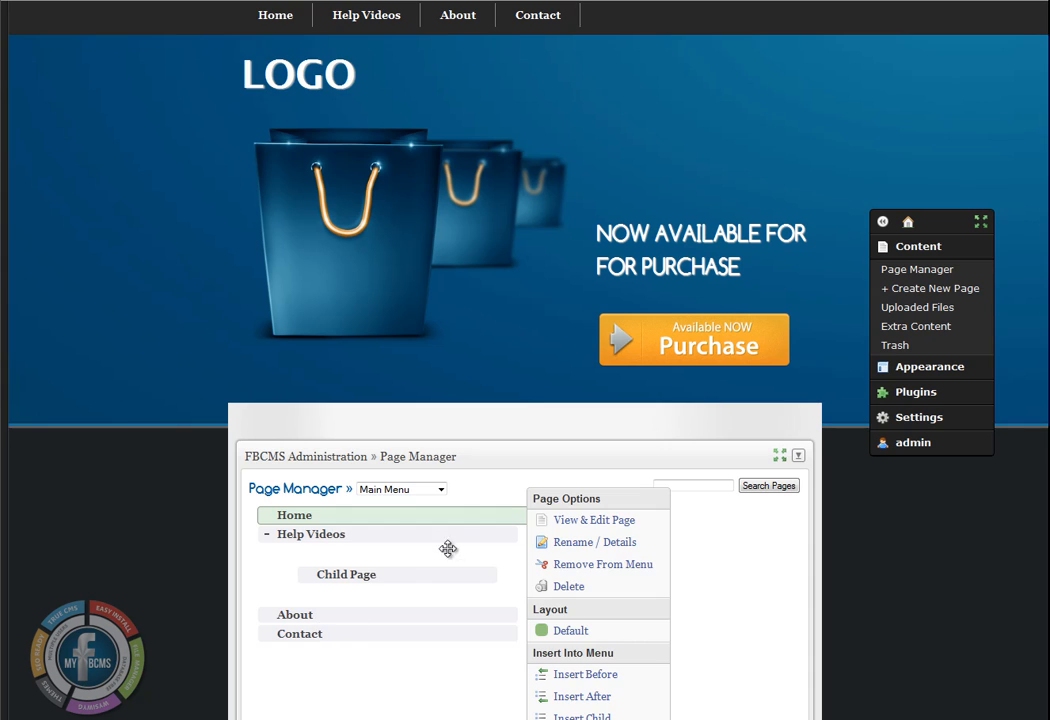
{"action": "scroll", "coordinate": [455, 546], "scroll_direction": "down", "scroll_amount": 3}
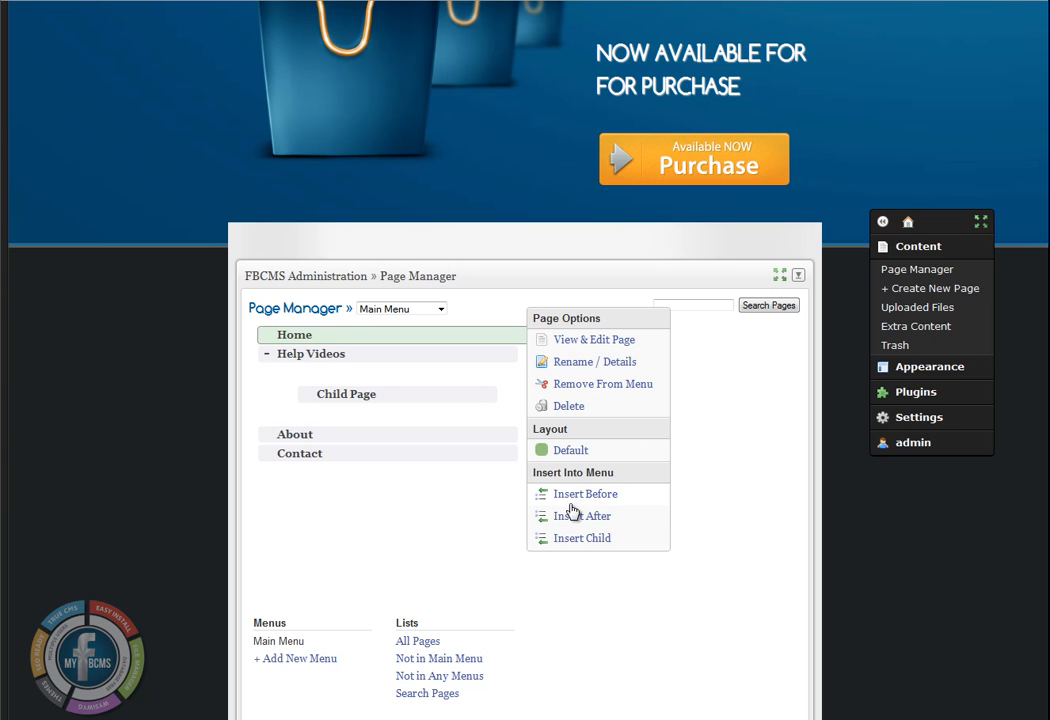
Step: Insert the existing page A Great Page into the Main Menu after Contact
{"action": "left_click", "coordinate": [311, 459]}
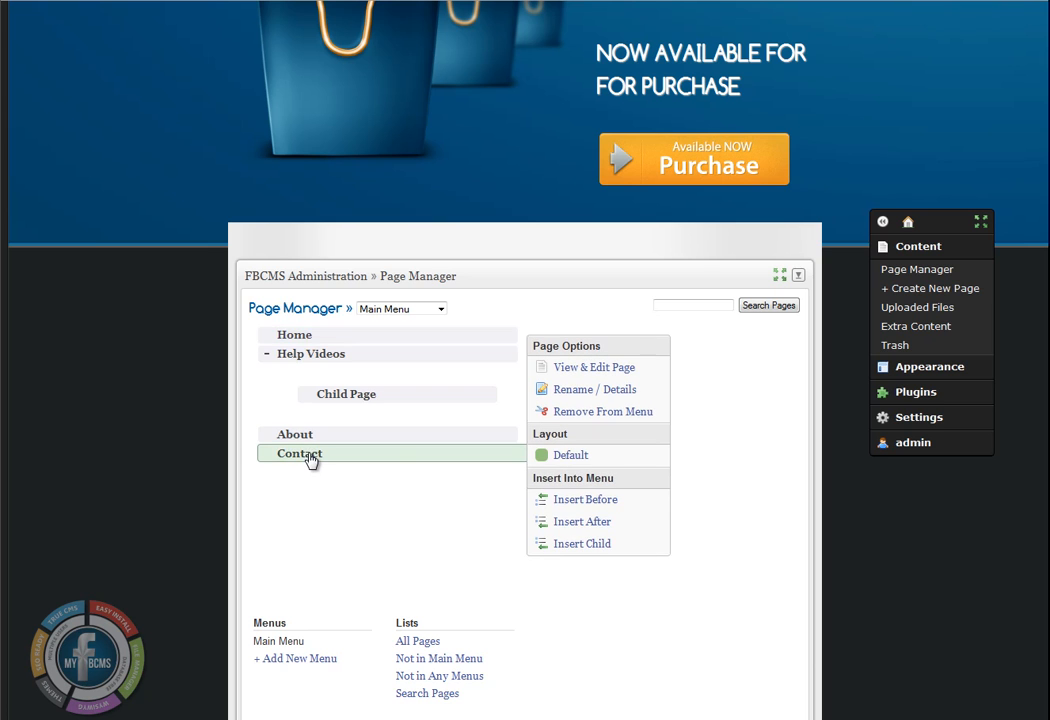
{"action": "left_click", "coordinate": [582, 521]}
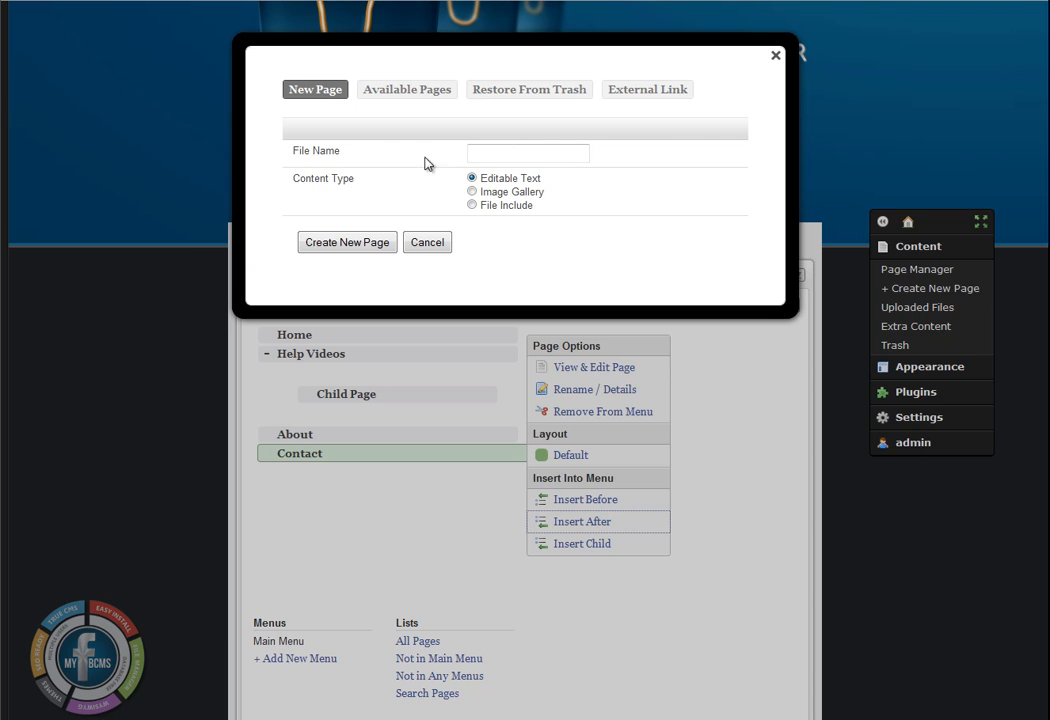
{"action": "left_click", "coordinate": [477, 157]}
{"action": "left_click", "coordinate": [406, 95]}
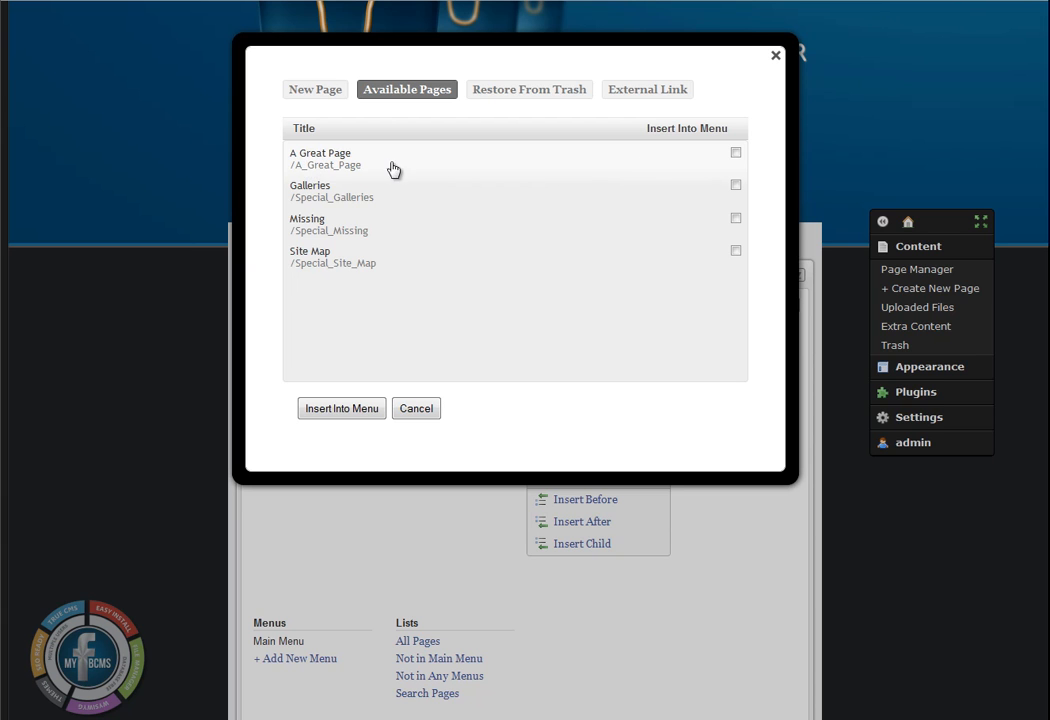
{"action": "left_click", "coordinate": [736, 154]}
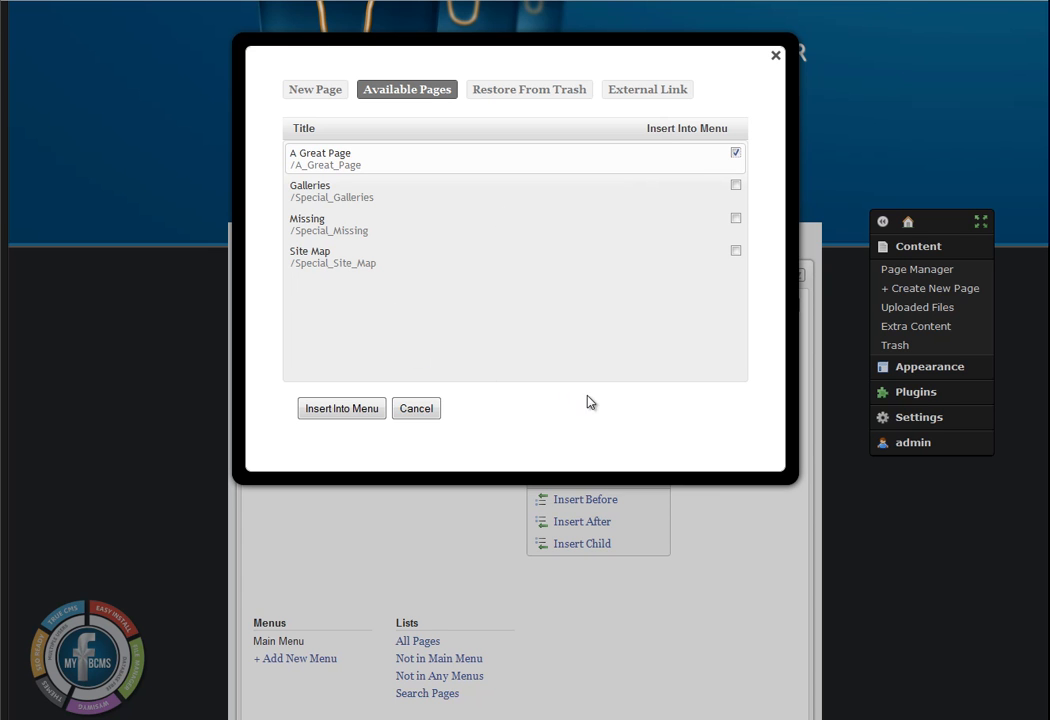
{"action": "left_click", "coordinate": [357, 410]}
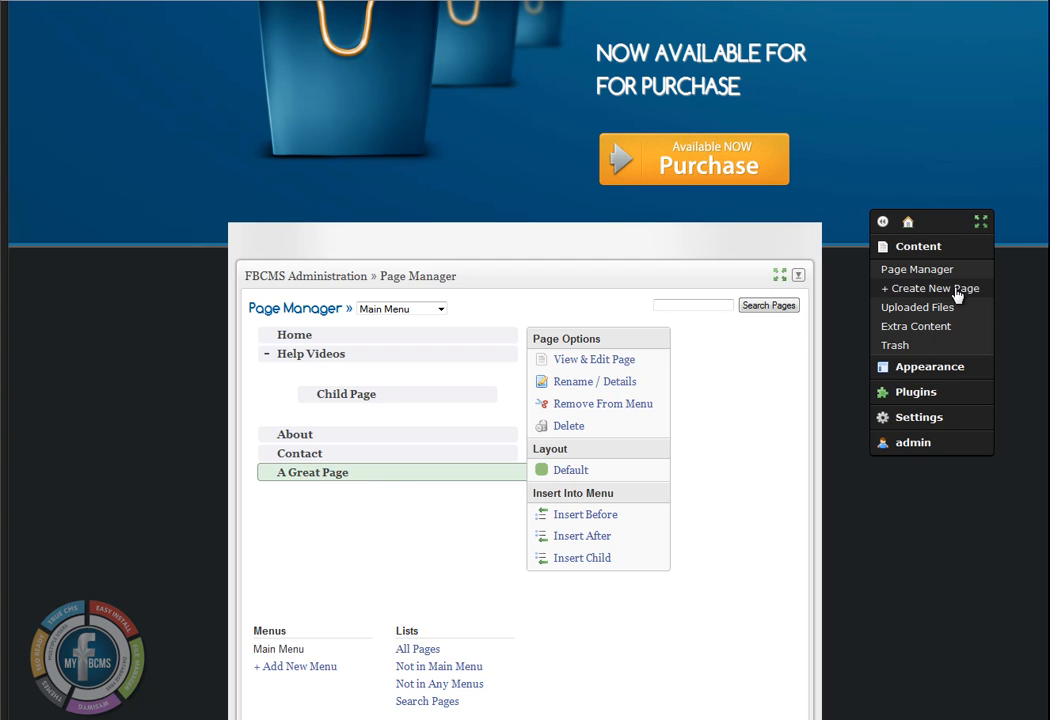
Step: Open A Great Page from the site's navigation and look through its whole article
{"action": "scroll", "coordinate": [715, 368], "scroll_direction": "up", "scroll_amount": 2}
{"action": "scroll", "coordinate": [715, 368], "scroll_direction": "down", "scroll_amount": 2}
{"action": "scroll", "coordinate": [710, 372], "scroll_direction": "up", "scroll_amount": 2}
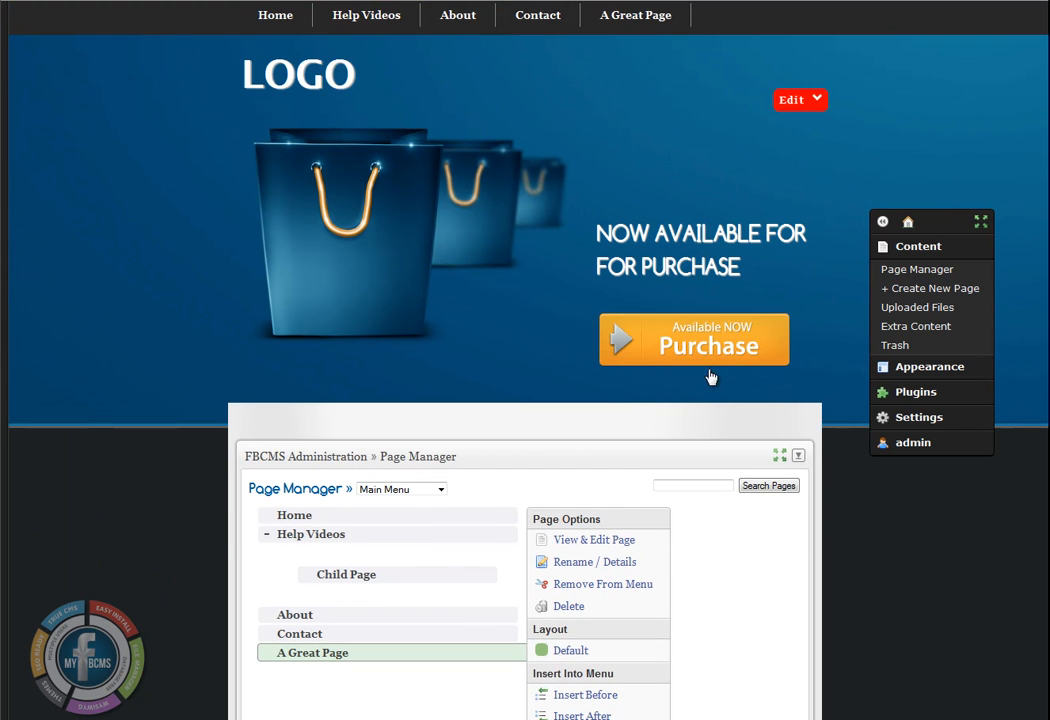
{"action": "left_click", "coordinate": [636, 16]}
{"action": "scroll", "coordinate": [560, 320], "scroll_direction": "down", "scroll_amount": 5}
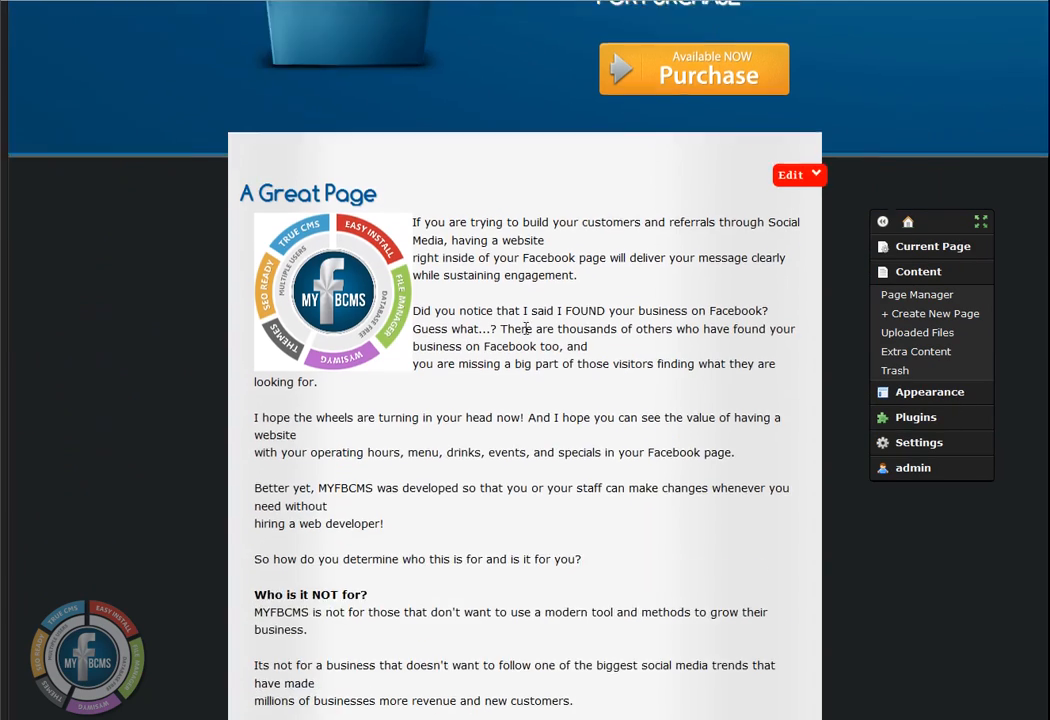
{"action": "scroll", "coordinate": [560, 342], "scroll_direction": "down", "scroll_amount": 4}
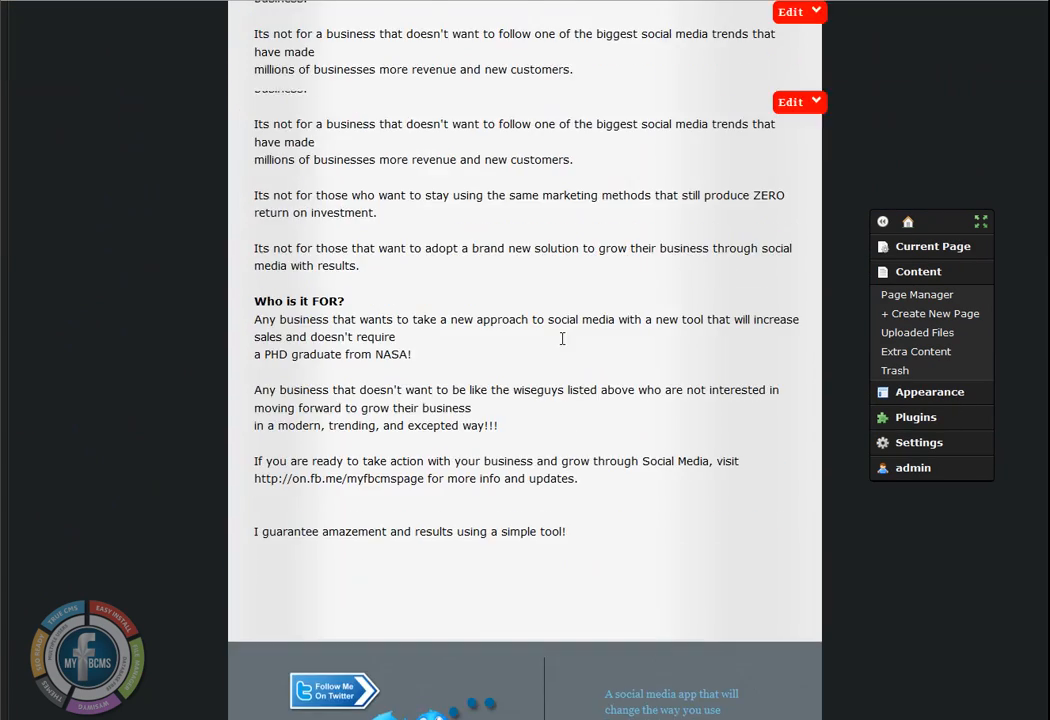